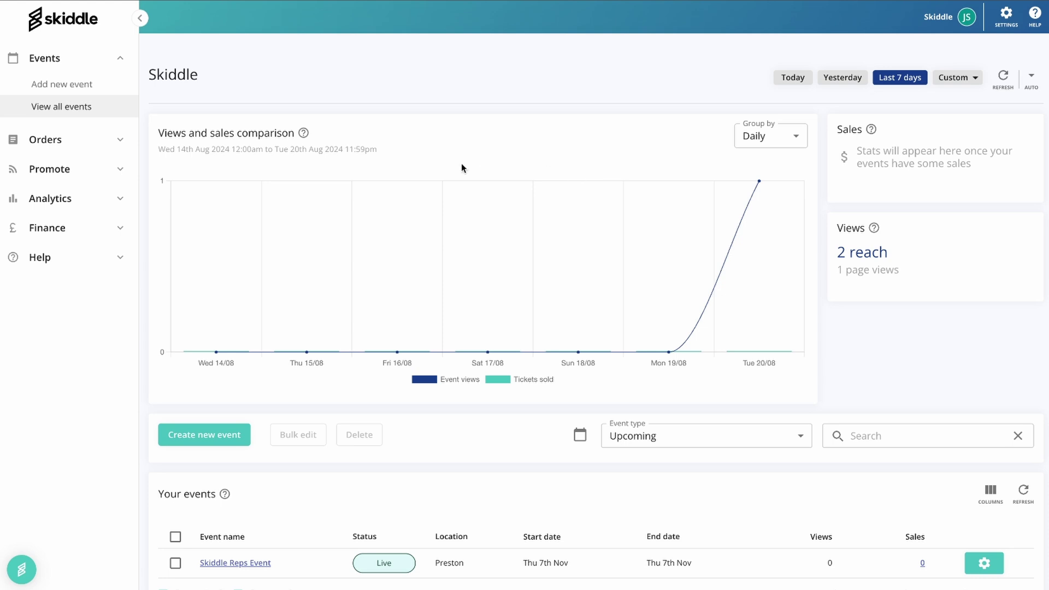
- Scroll the events dashboard down to the Skiddle Reps Event in Your events
{"action": "scroll", "coordinate": [460, 166], "scroll_direction": "down", "scroll_amount": 1}
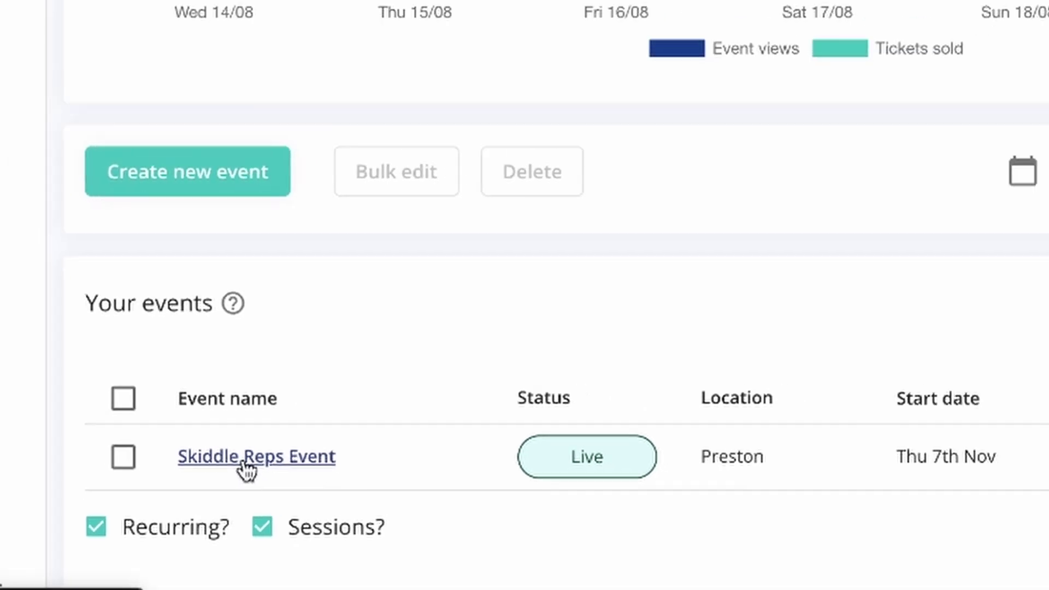
- Open Skiddle Reps Event and go to Promotion > Manage reps
{"action": "left_click", "coordinate": [244, 459]}
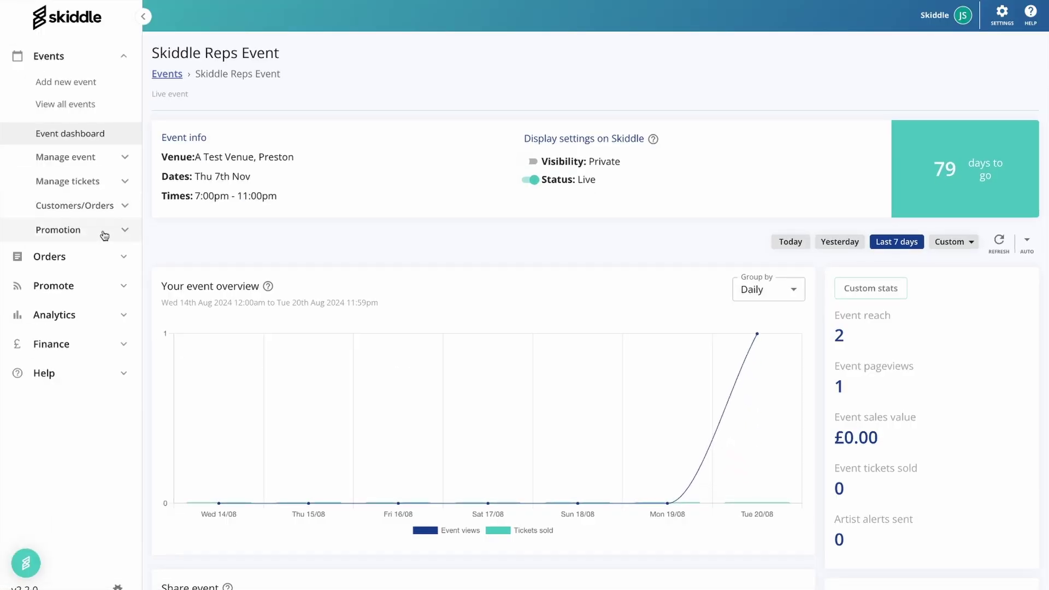
{"action": "left_click", "coordinate": [104, 235]}
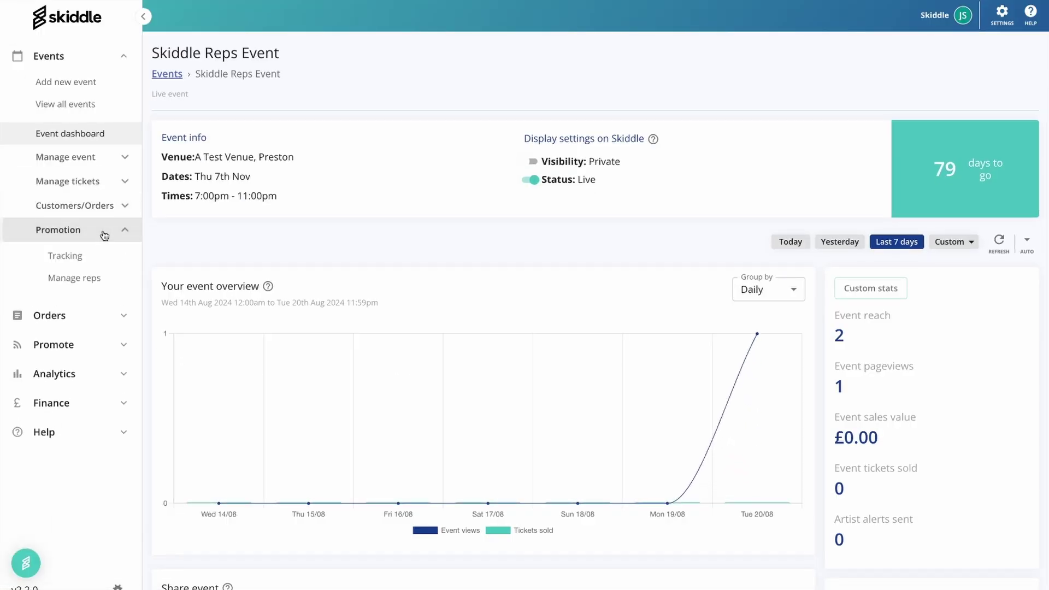
{"action": "left_click", "coordinate": [91, 282]}
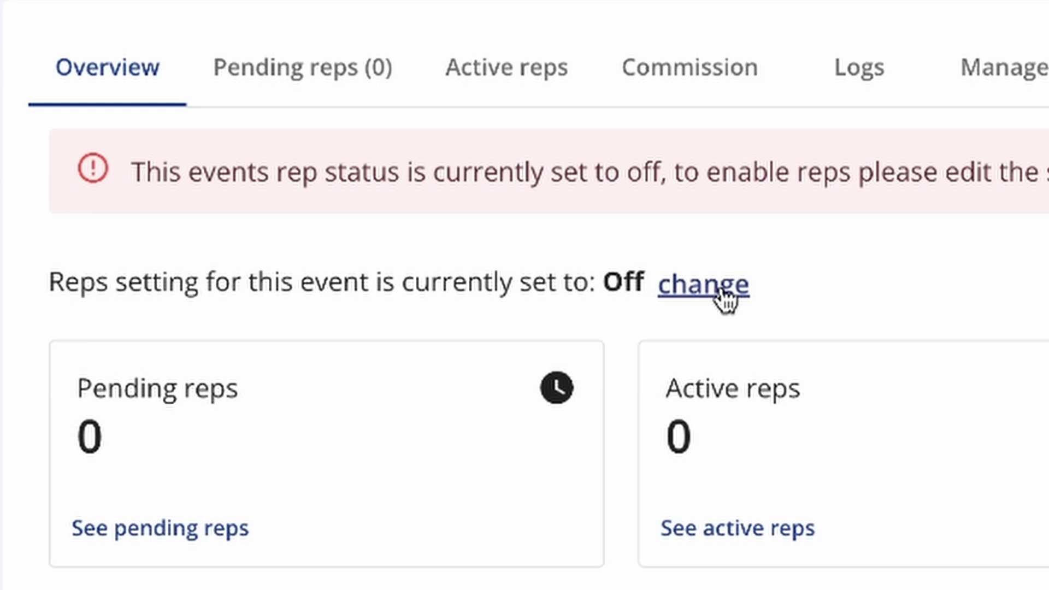
- In the reps status options, try Auto approval, Manual Approval and No new reps in turn
{"action": "left_click", "coordinate": [722, 294]}
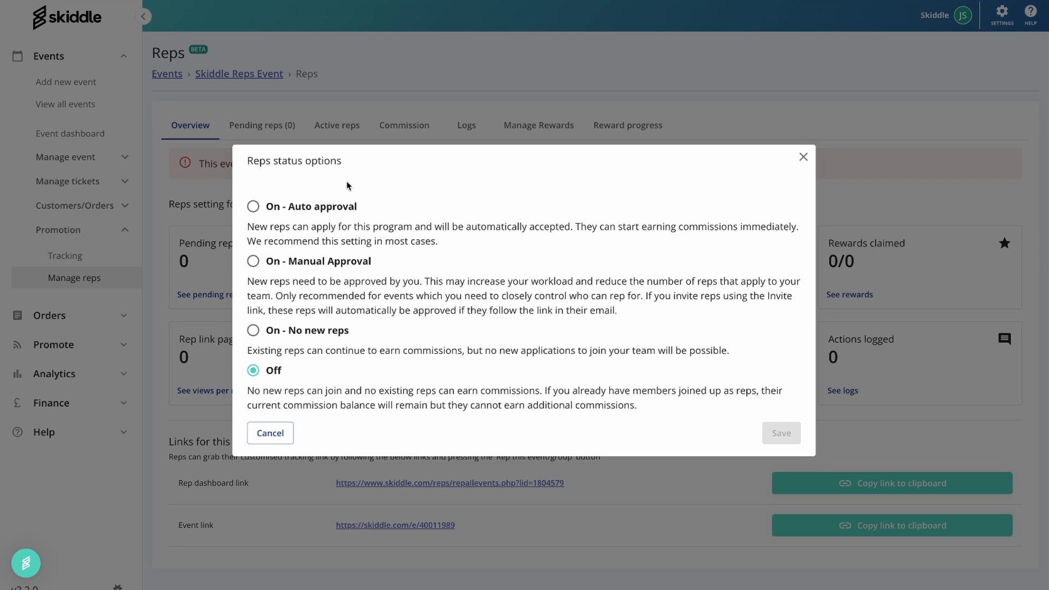
{"action": "left_click", "coordinate": [252, 207]}
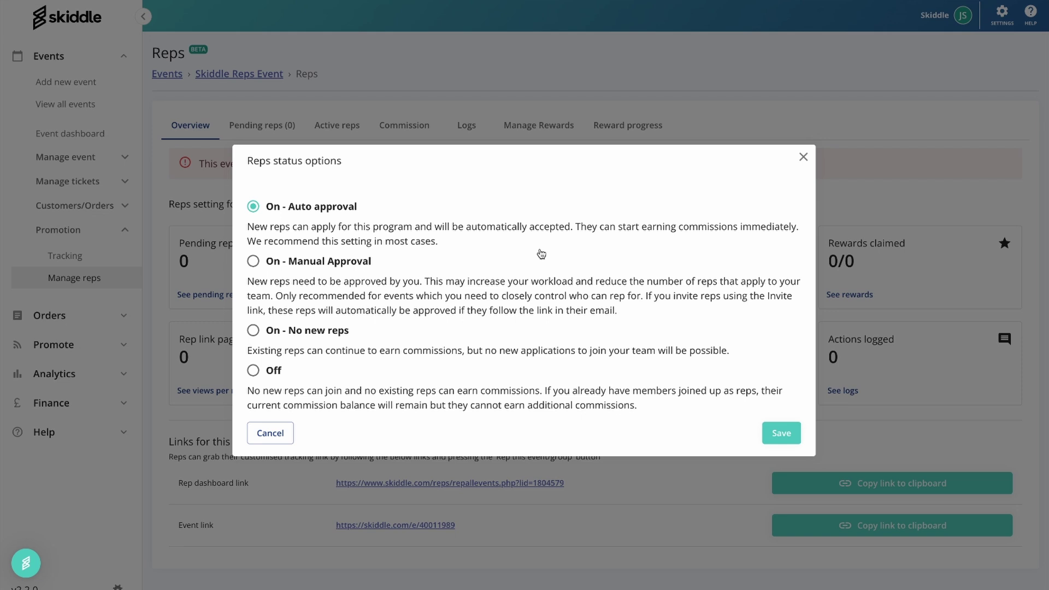
{"action": "left_click", "coordinate": [295, 263]}
{"action": "left_click", "coordinate": [348, 340]}
- Save the event's reps status as On - Auto approval
{"action": "left_click", "coordinate": [252, 371]}
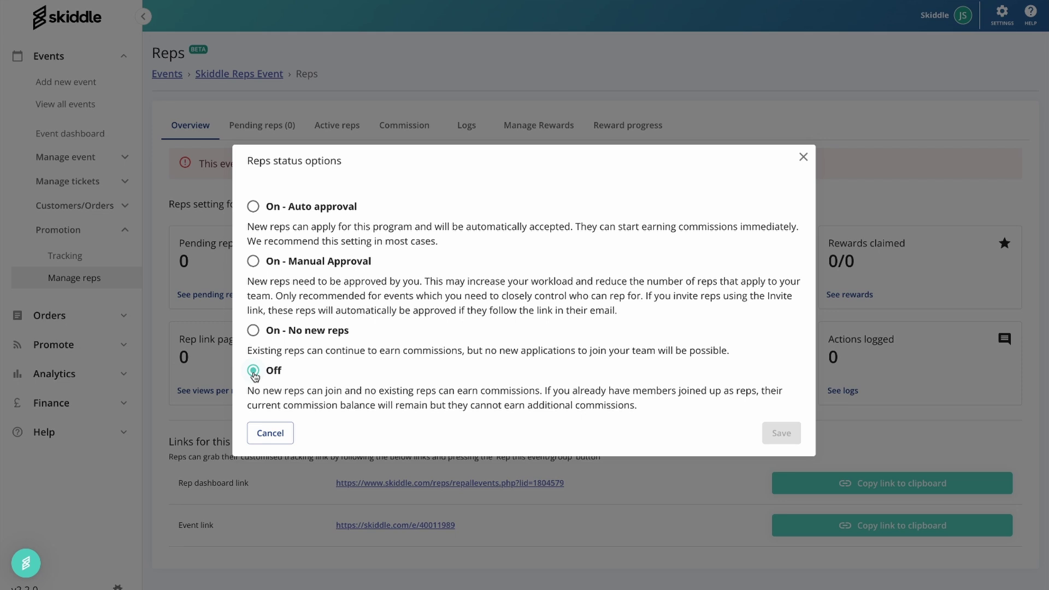
{"action": "left_click", "coordinate": [253, 207]}
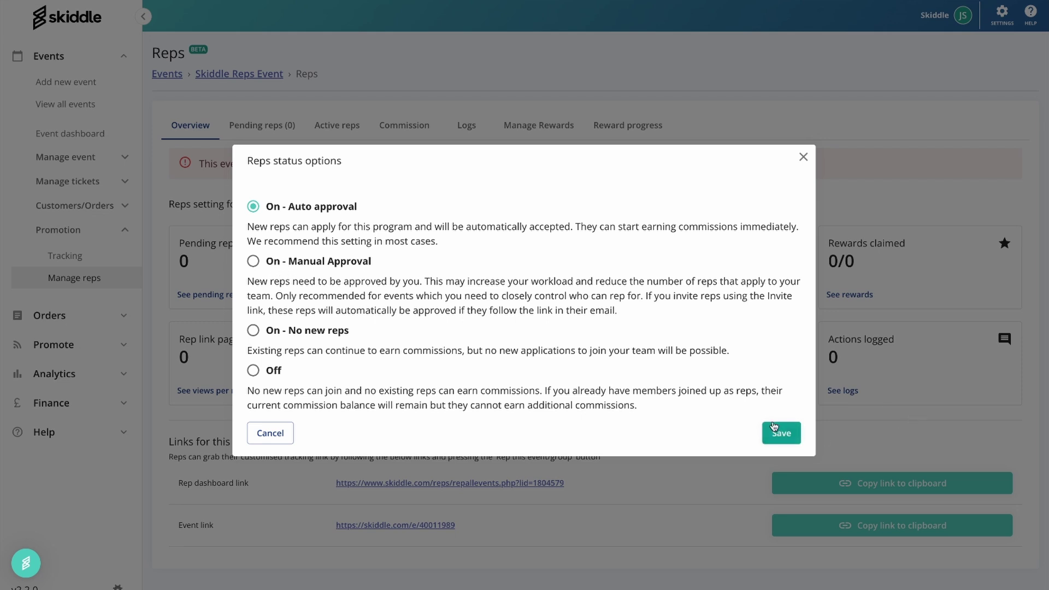
{"action": "left_click", "coordinate": [780, 433]}
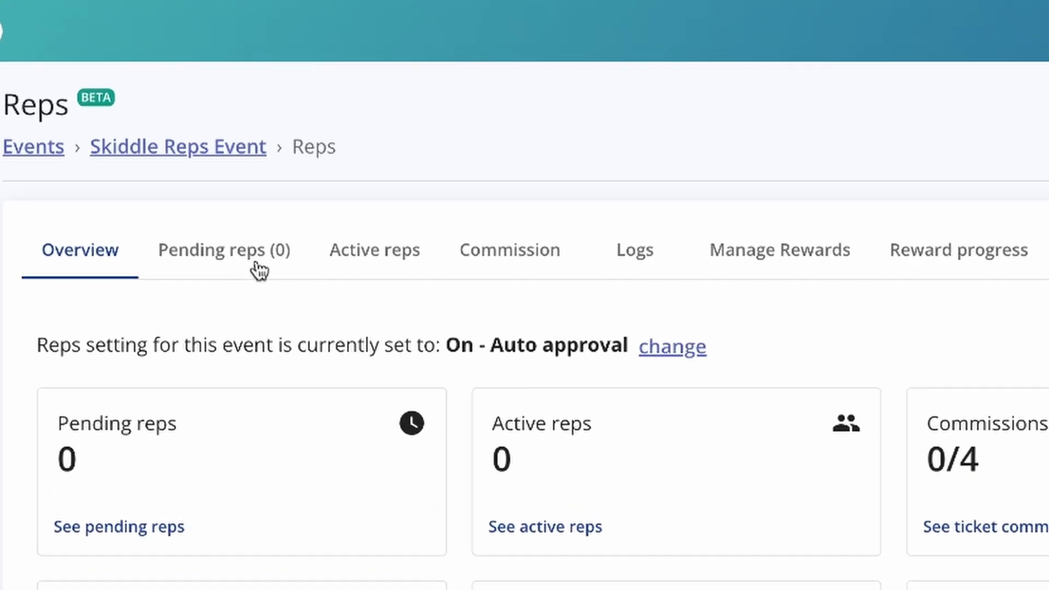
- Review the empty Pending and Active reps lists, sorting by Rank, then go to Commission
{"action": "left_click", "coordinate": [240, 258]}
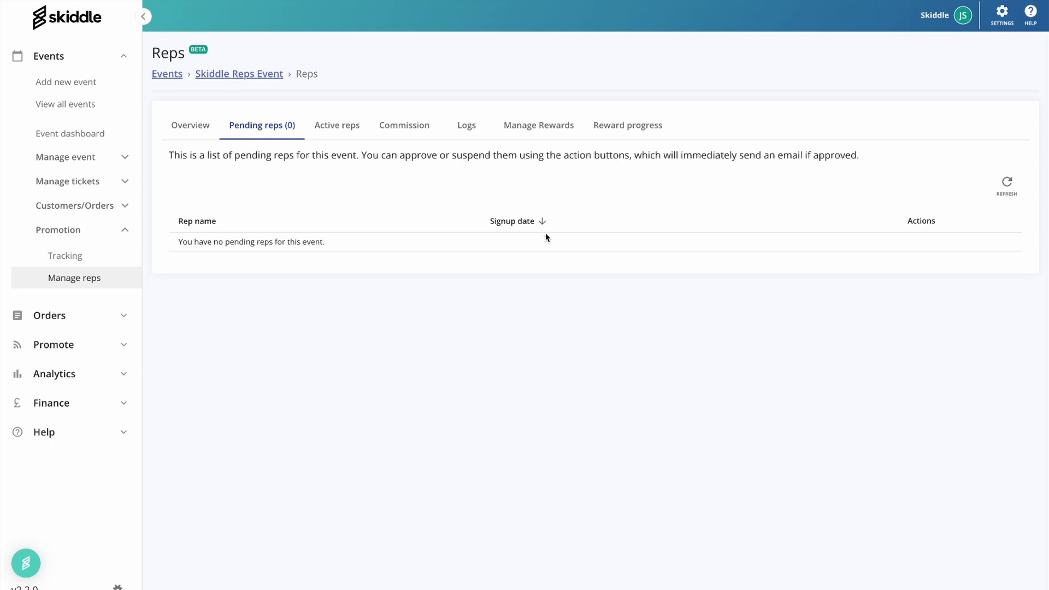
{"action": "left_click", "coordinate": [337, 125]}
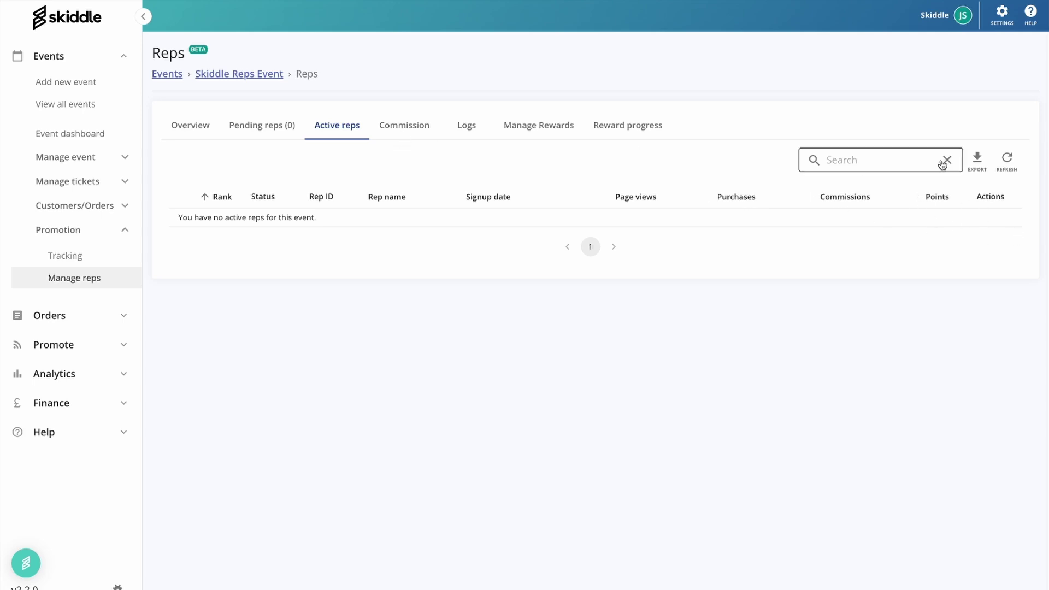
{"action": "left_click", "coordinate": [853, 156]}
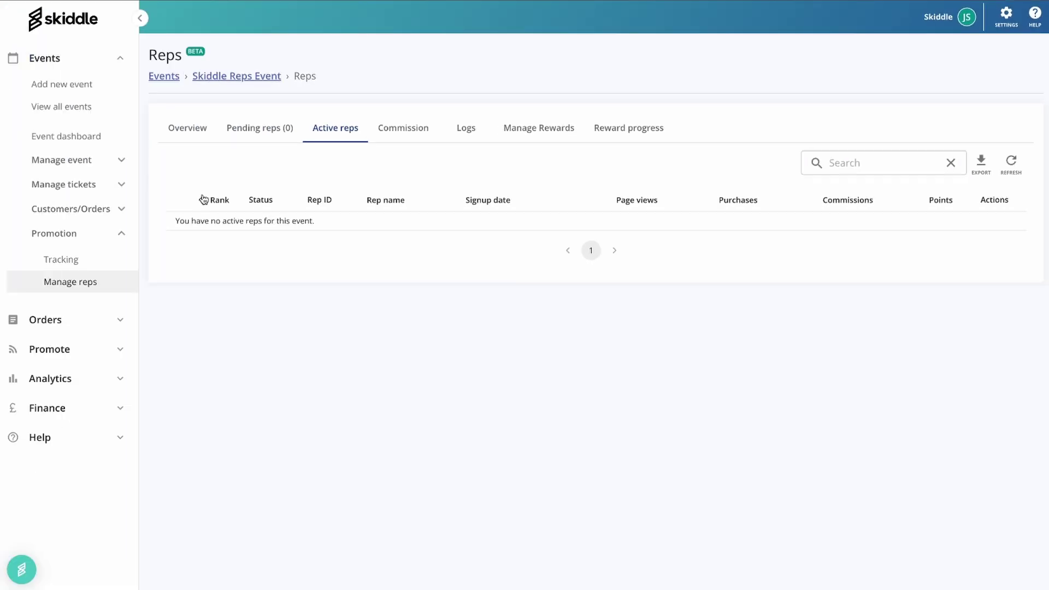
{"action": "left_click", "coordinate": [203, 204]}
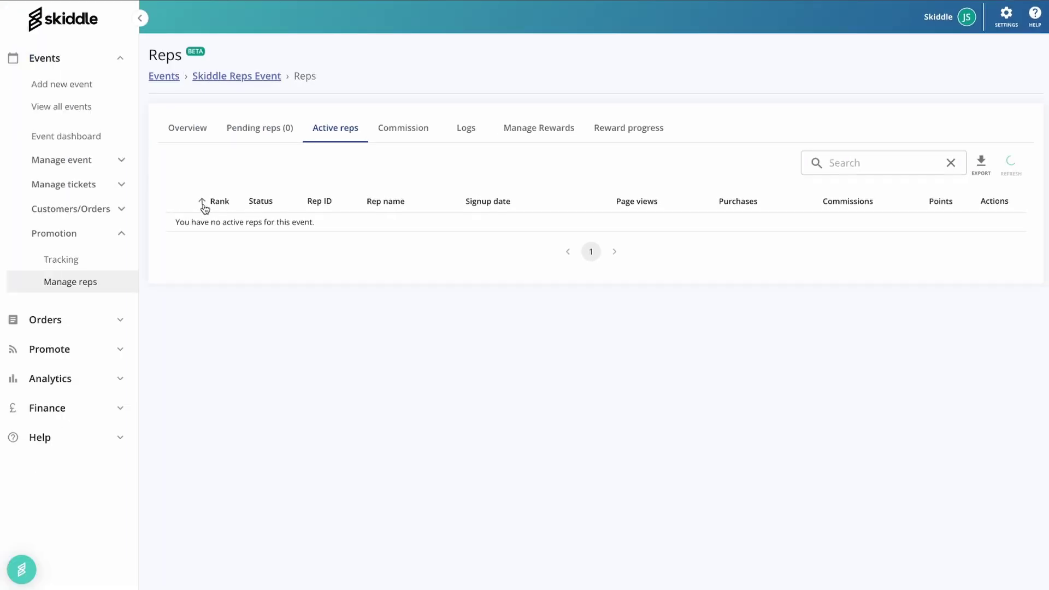
{"action": "left_click", "coordinate": [403, 131]}
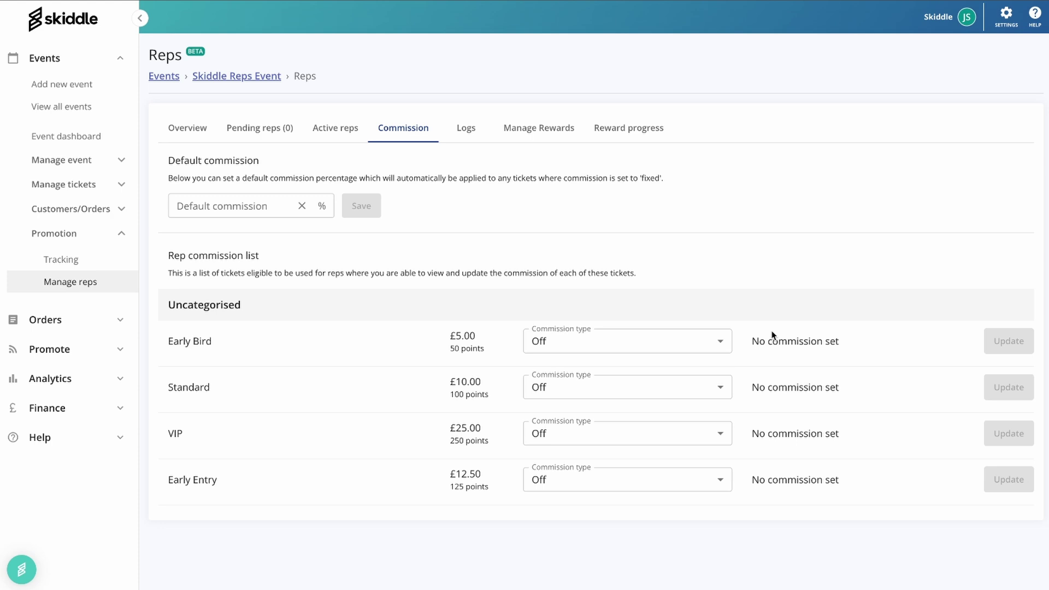
- Save a 10% default commission and set Early Bird's commission type to Fixed
{"action": "left_click", "coordinate": [232, 210]}
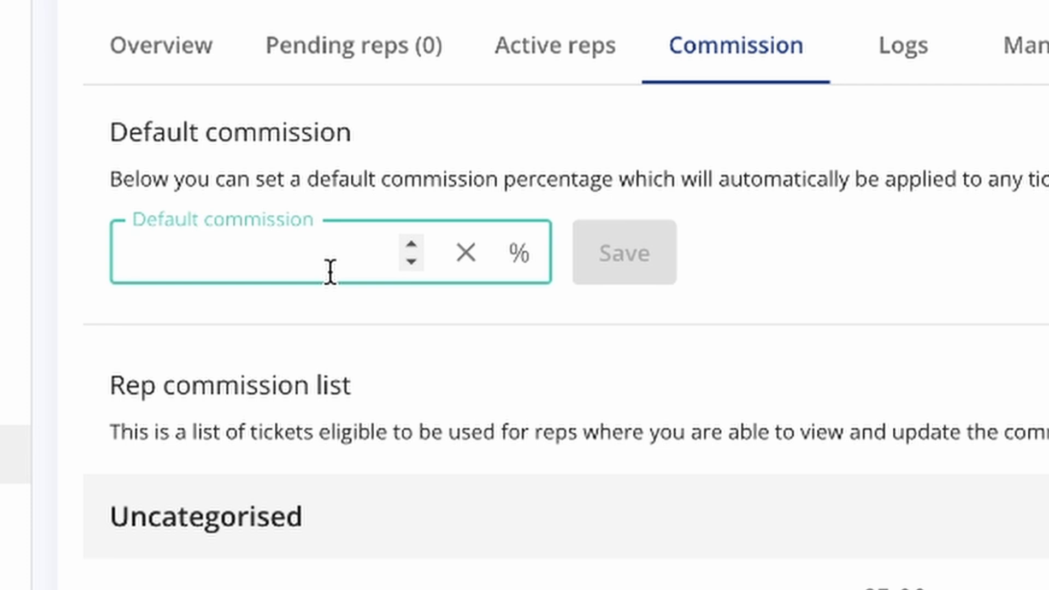
{"action": "type", "text": "10"}
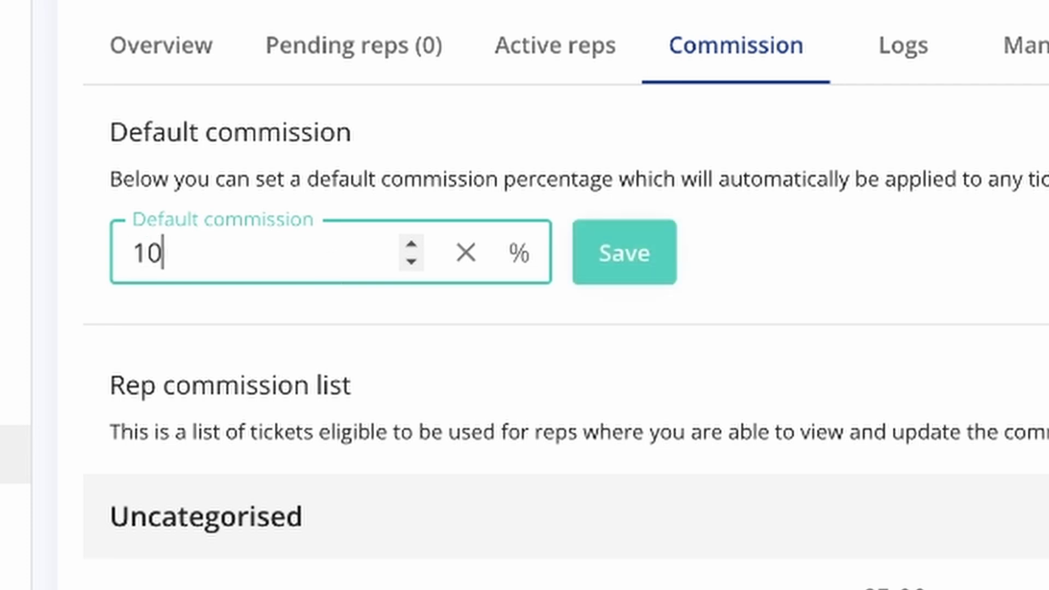
{"action": "left_click", "coordinate": [677, 250]}
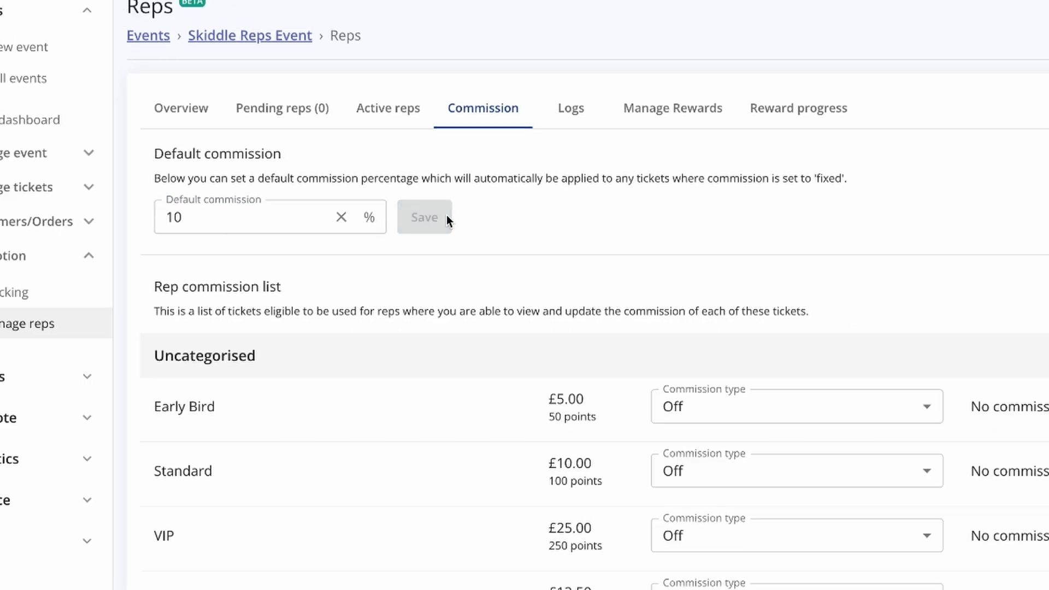
{"action": "left_click", "coordinate": [673, 404]}
{"action": "left_click", "coordinate": [570, 374]}
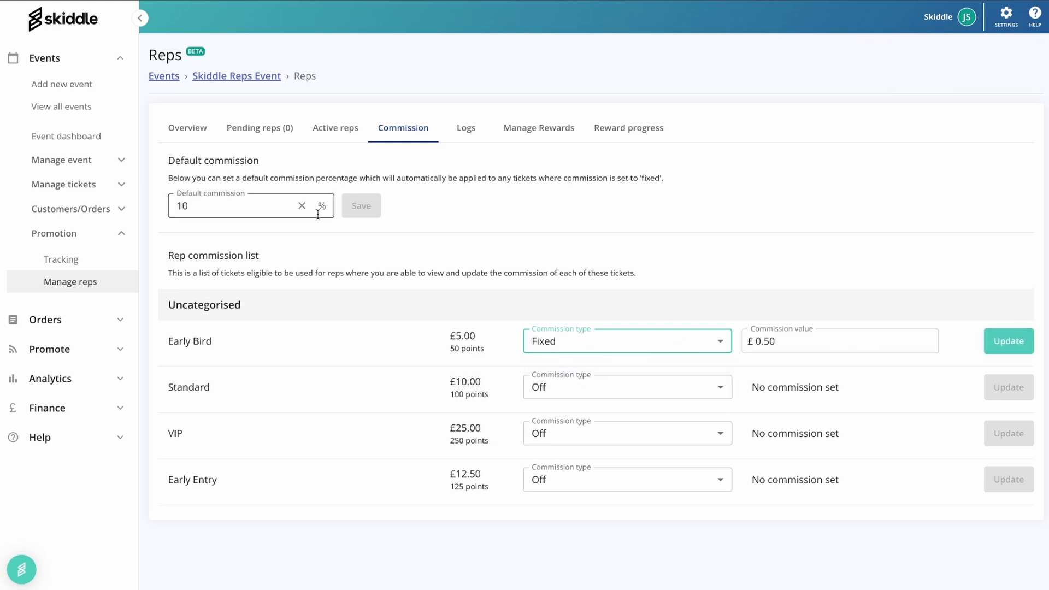
- Clear the default commission and set Early Bird, Standard, VIP and Early Entry to Fixed
{"action": "left_click", "coordinate": [302, 206]}
{"action": "left_click", "coordinate": [361, 205]}
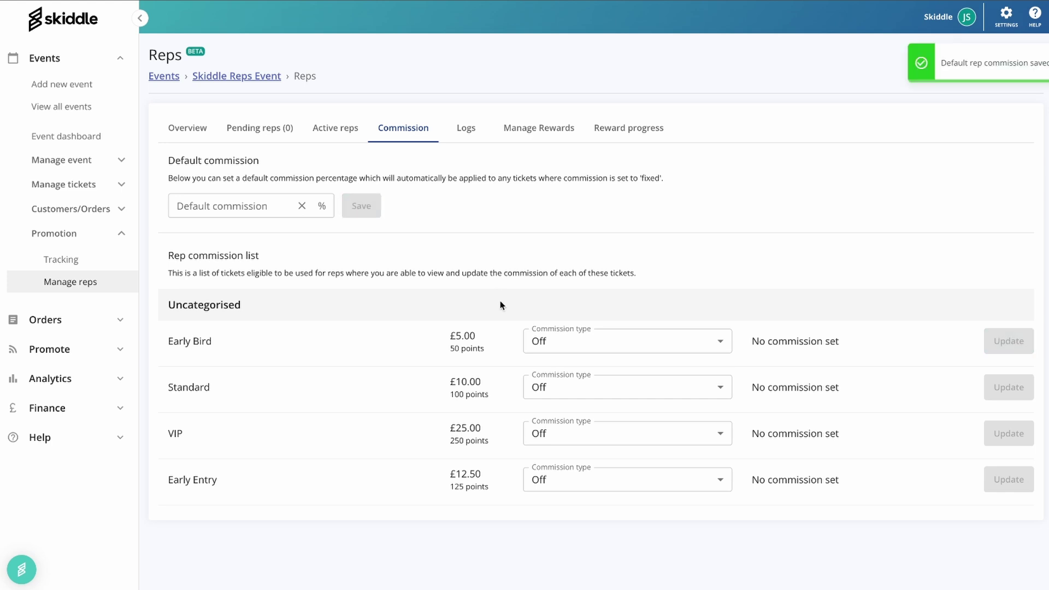
{"action": "left_click", "coordinate": [588, 340]}
{"action": "left_click", "coordinate": [599, 370]}
{"action": "left_click", "coordinate": [592, 388]}
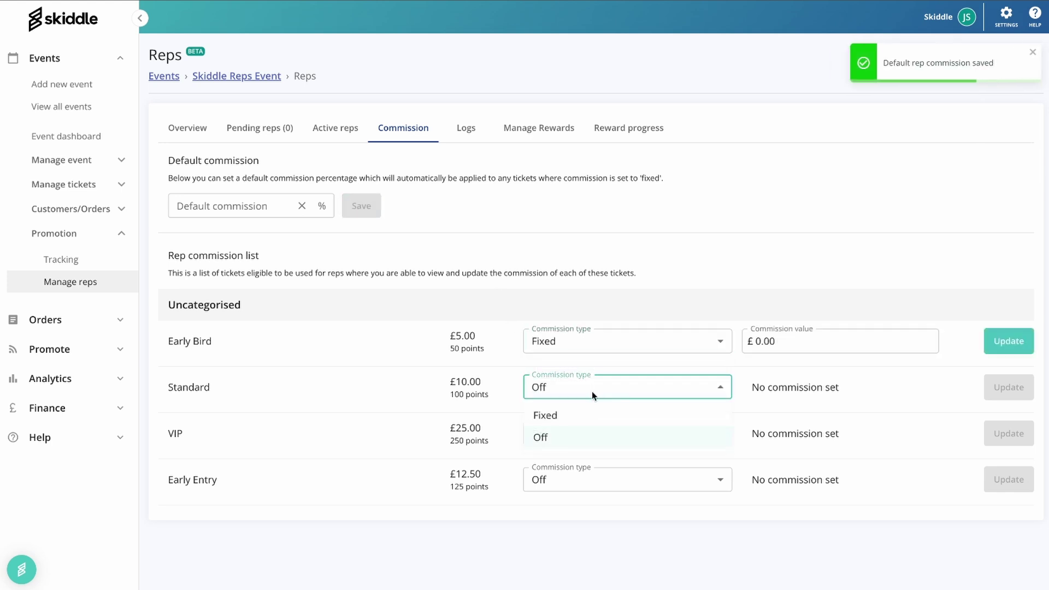
{"action": "left_click", "coordinate": [580, 415]}
{"action": "left_click", "coordinate": [575, 432]}
{"action": "left_click", "coordinate": [571, 462]}
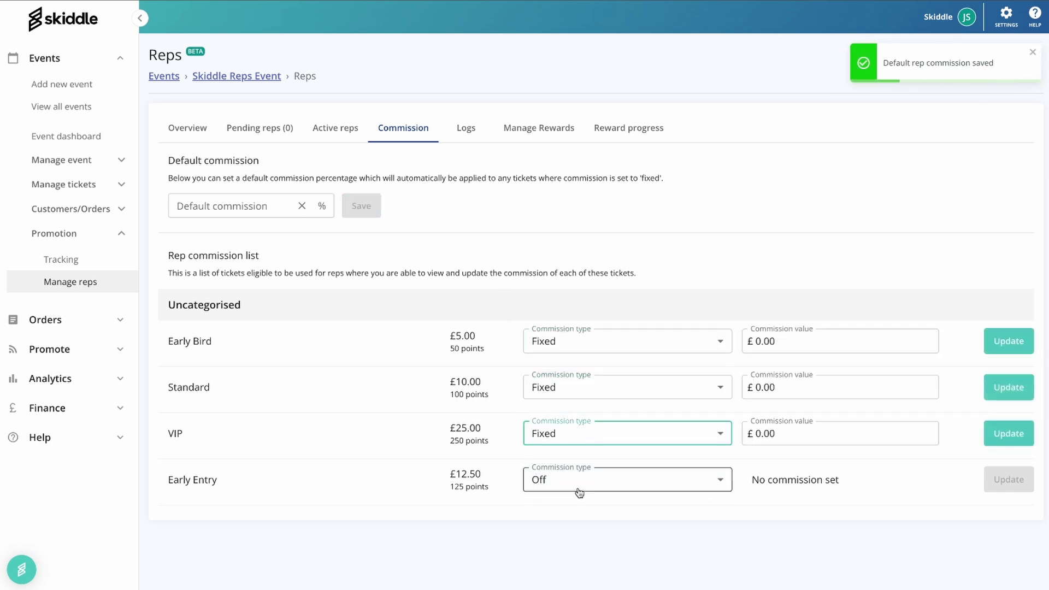
{"action": "left_click", "coordinate": [579, 491]}
{"action": "left_click", "coordinate": [569, 506]}
- Give Early Bird £0.50, Standard £2.00 and VIP £5.00 fixed commissions
{"action": "left_click", "coordinate": [798, 343]}
{"action": "left_click_drag", "start_coordinate": [798, 343], "coordinate": [740, 344]}
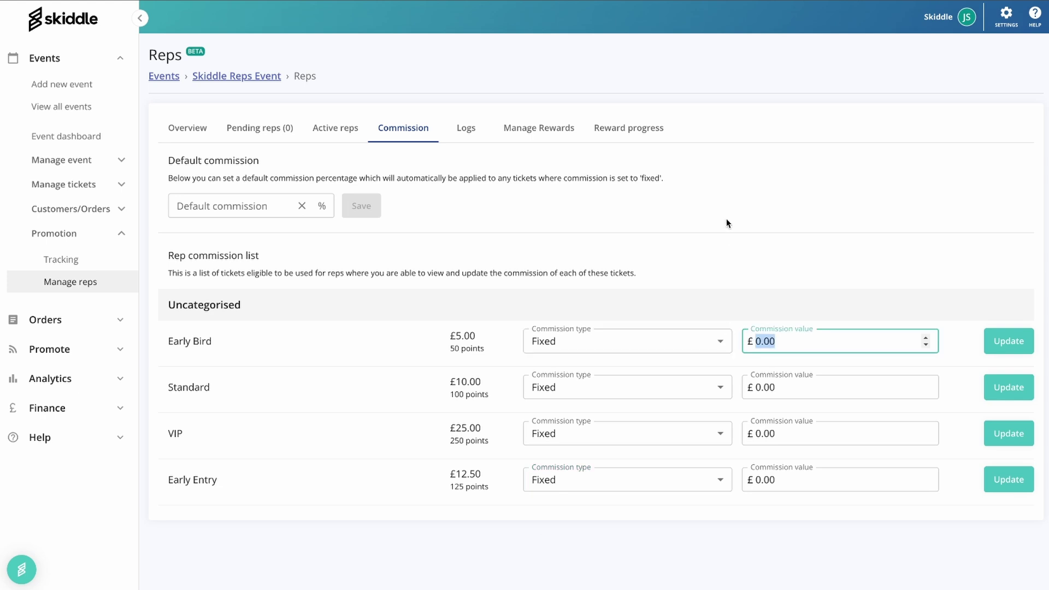
{"action": "type", "text": "1"}
{"action": "type", "text": "0.50"}
{"action": "left_click", "coordinate": [1029, 342]}
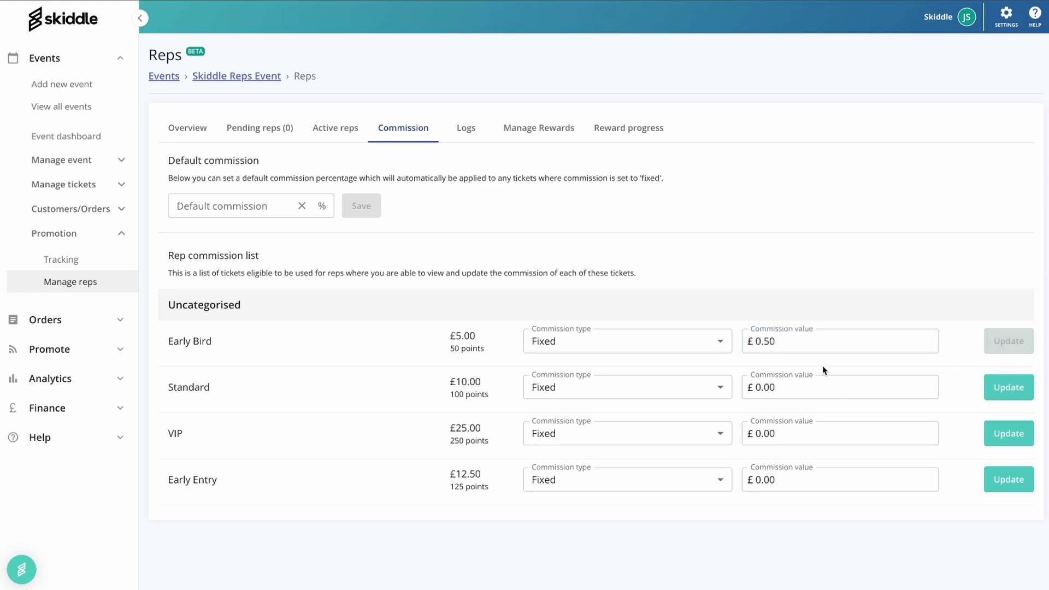
{"action": "left_click_drag", "start_coordinate": [814, 387], "coordinate": [717, 388]}
{"action": "type", "text": "2"}
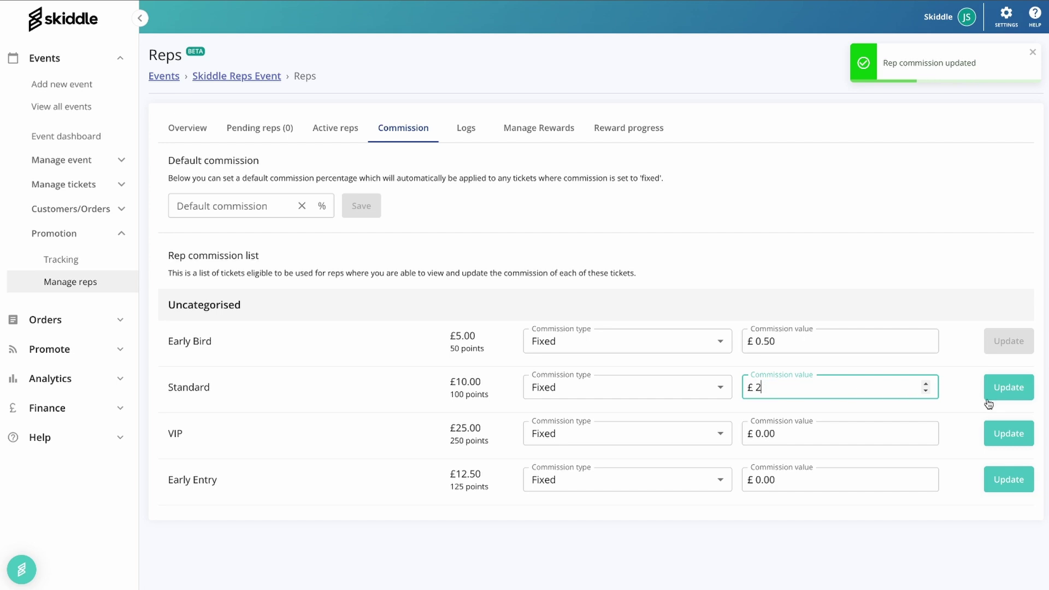
{"action": "left_click", "coordinate": [997, 393]}
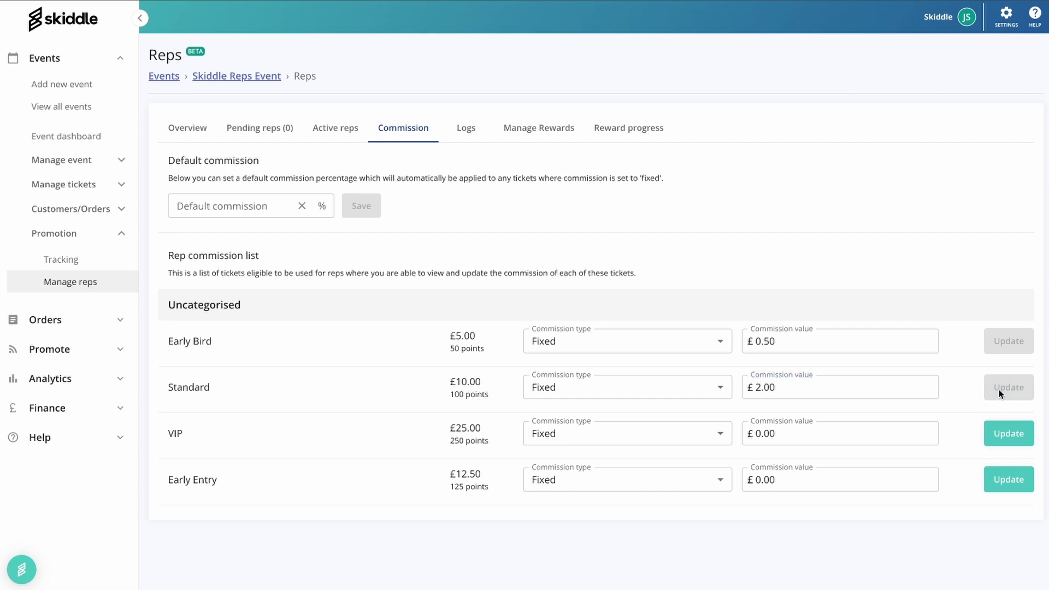
{"action": "left_click", "coordinate": [750, 433]}
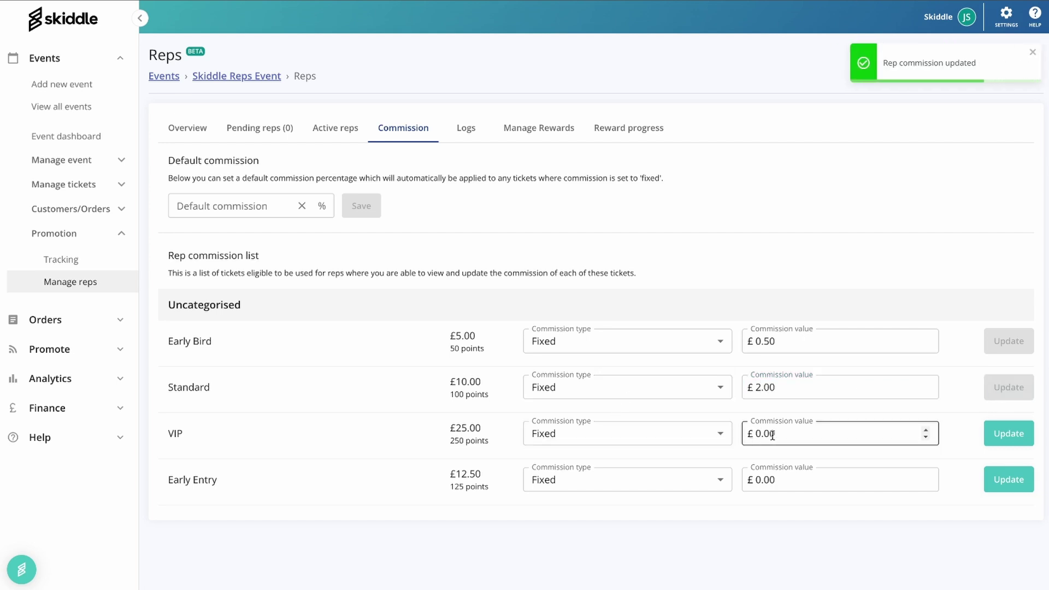
{"action": "double_click", "coordinate": [765, 433]}
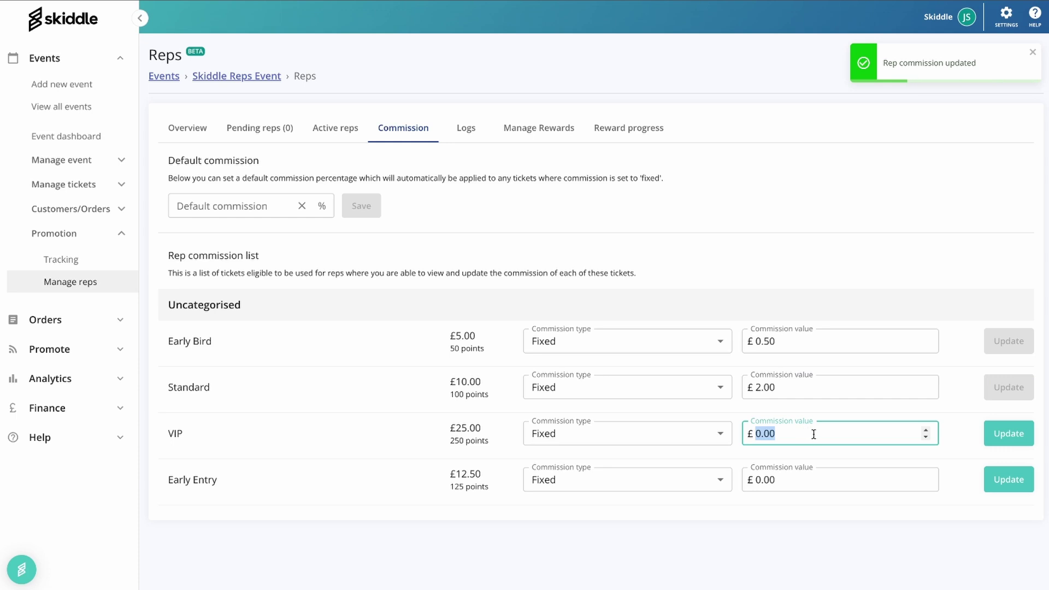
{"action": "type", "text": "5"}
{"action": "left_click", "coordinate": [998, 435]}
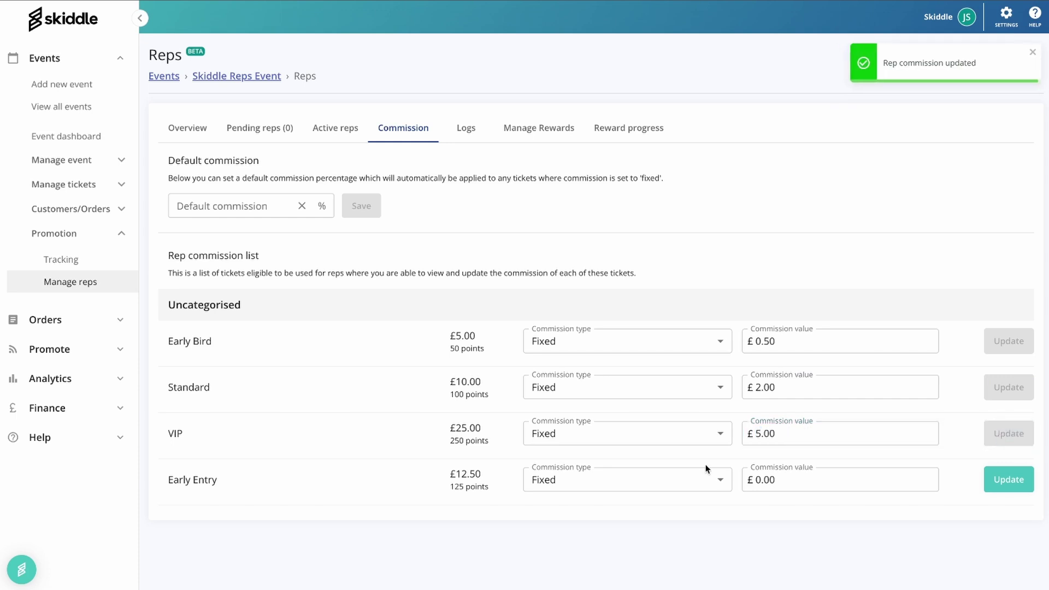
- Set Early Entry's commission to £1.50, then change it to Off and save
{"action": "left_click", "coordinate": [641, 479]}
{"action": "left_click", "coordinate": [788, 480]}
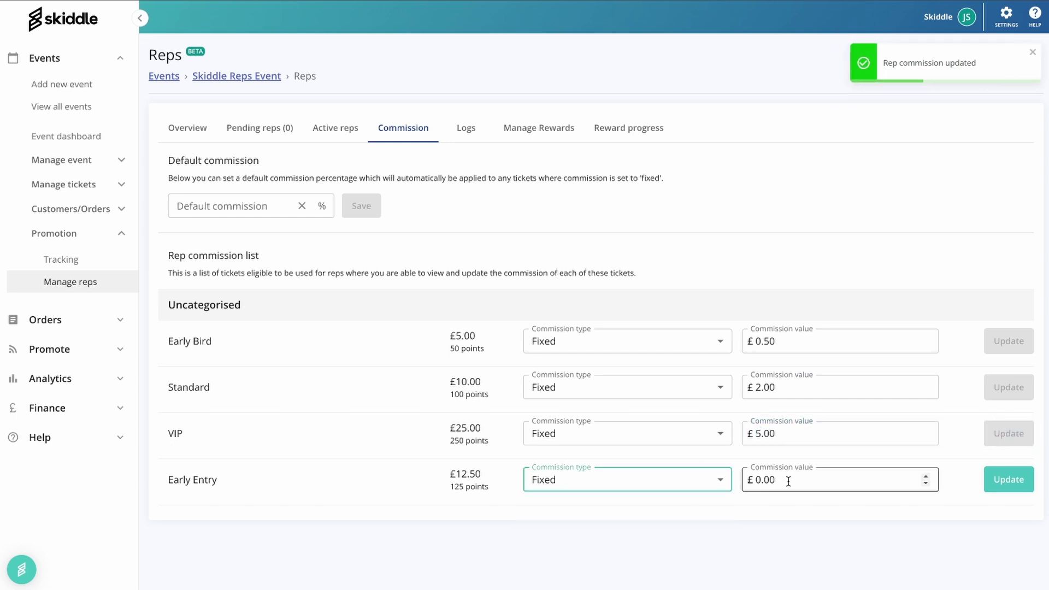
{"action": "double_click", "coordinate": [786, 479]}
{"action": "type", "text": "1.50"}
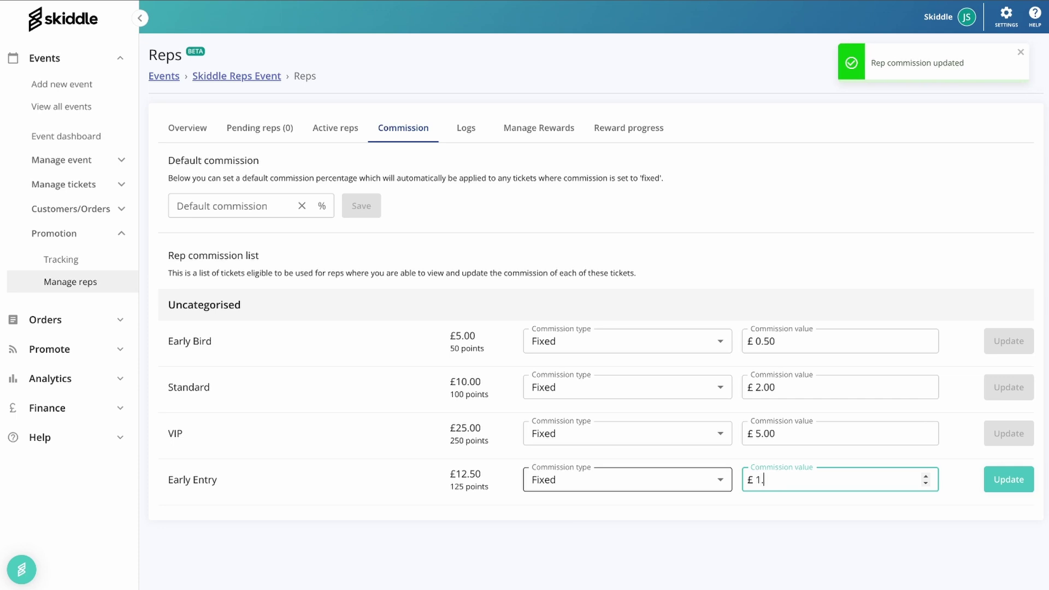
{"action": "left_click", "coordinate": [1011, 484]}
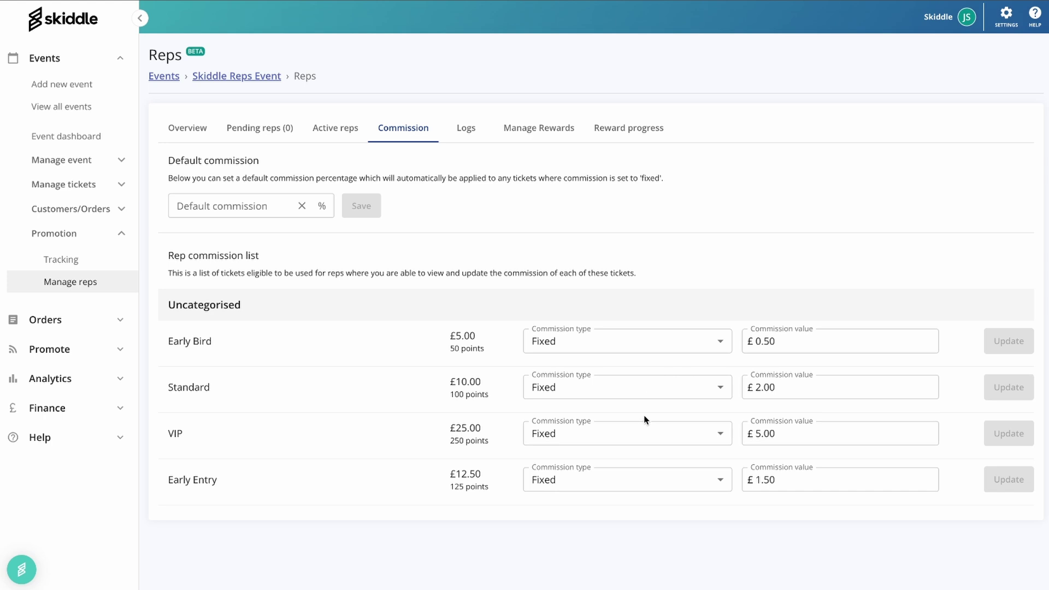
{"action": "left_click", "coordinate": [624, 482]}
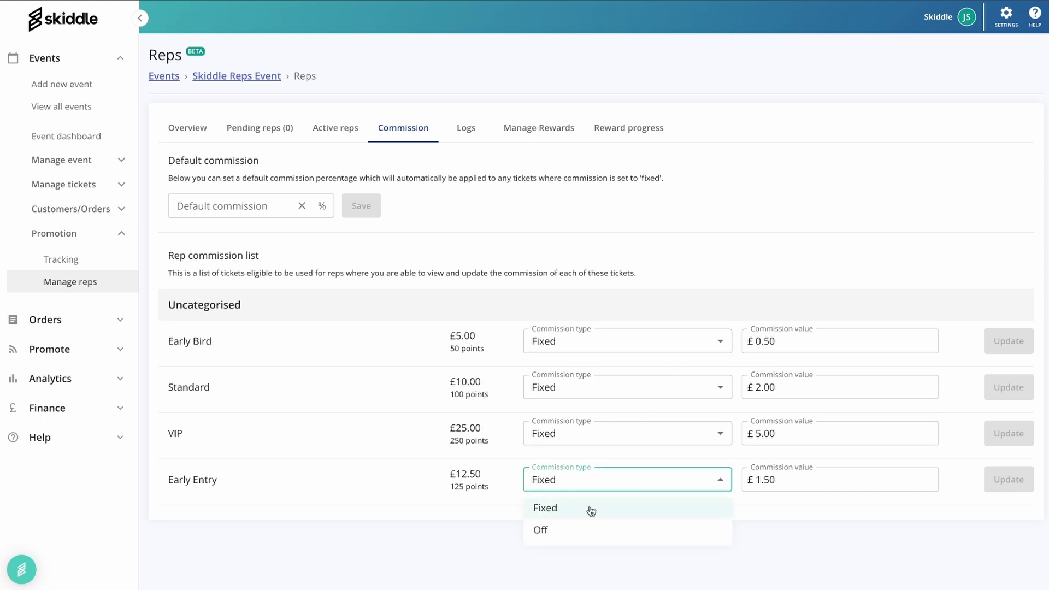
{"action": "left_click", "coordinate": [574, 528]}
{"action": "left_click", "coordinate": [990, 479]}
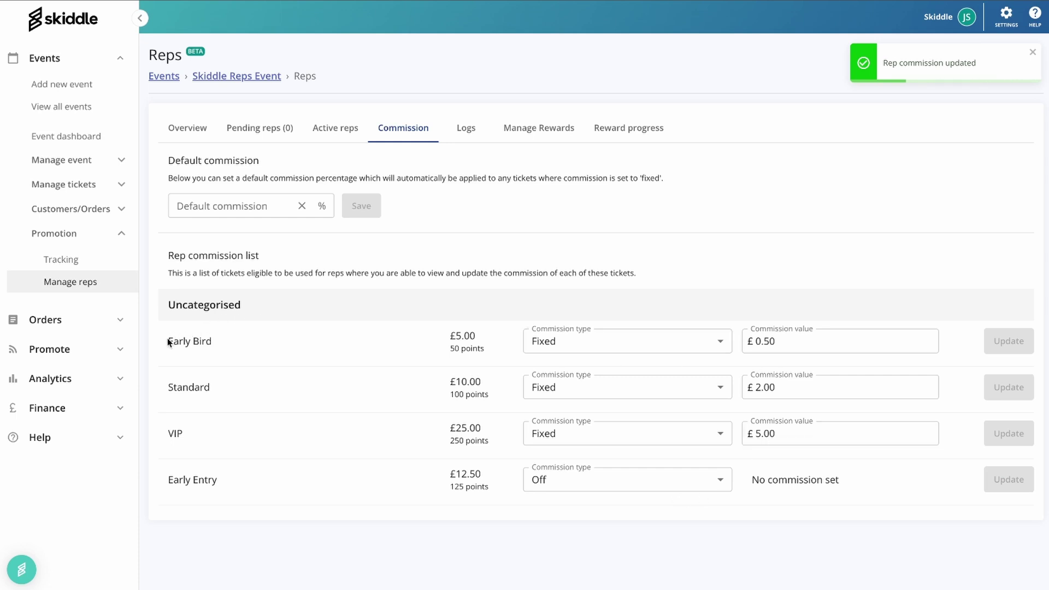
{"action": "left_click_drag", "start_coordinate": [168, 341], "coordinate": [382, 459]}
{"action": "left_click", "coordinate": [382, 458]}
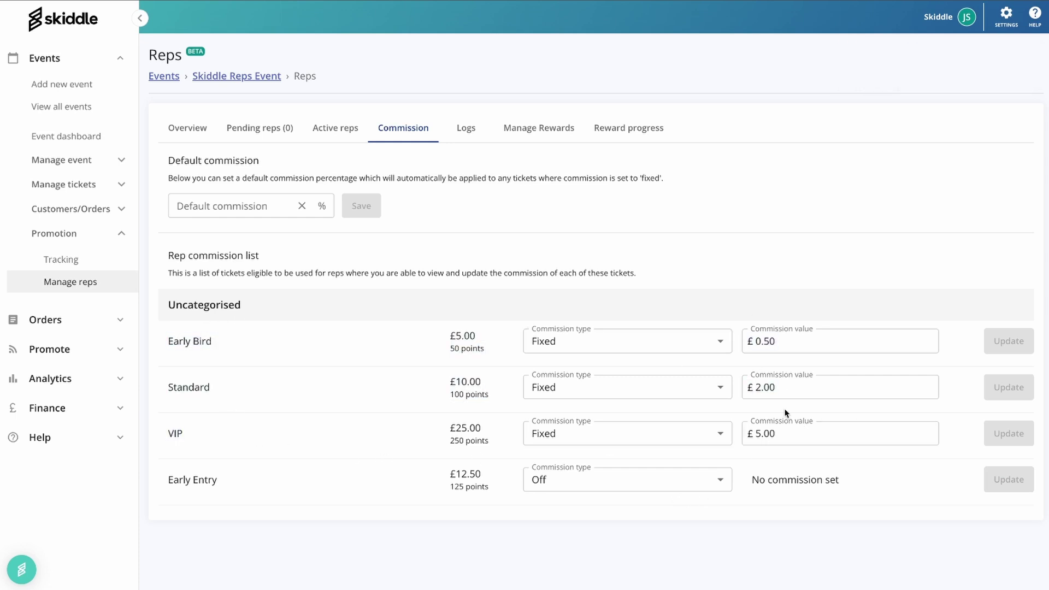
- Browse the Active reps, Commission and Logs tabs, ending on the empty Manage Rewards list
{"action": "left_click", "coordinate": [338, 131]}
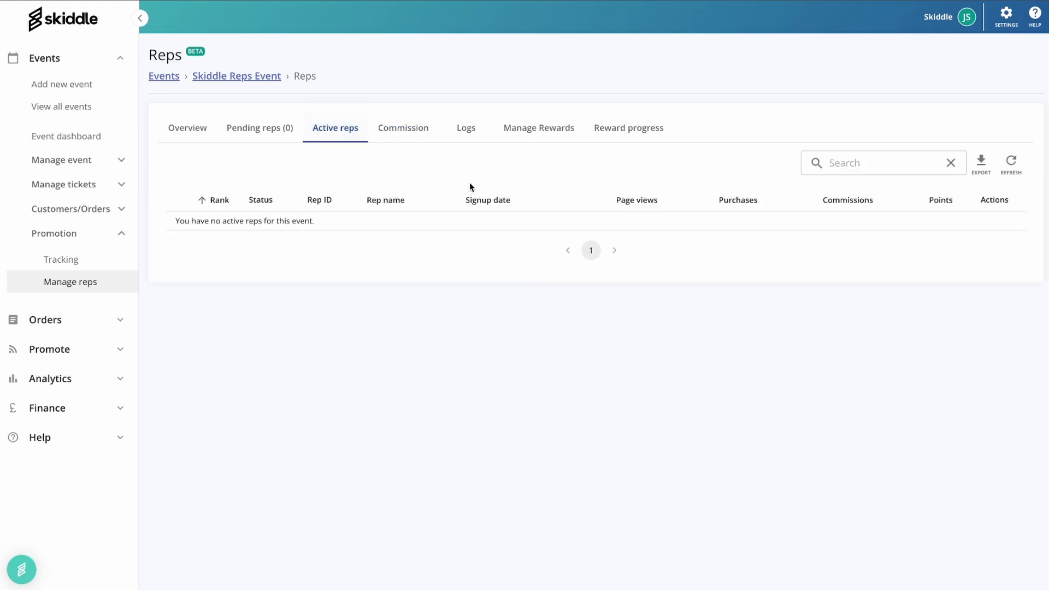
{"action": "left_click", "coordinate": [425, 131]}
{"action": "left_click", "coordinate": [465, 130]}
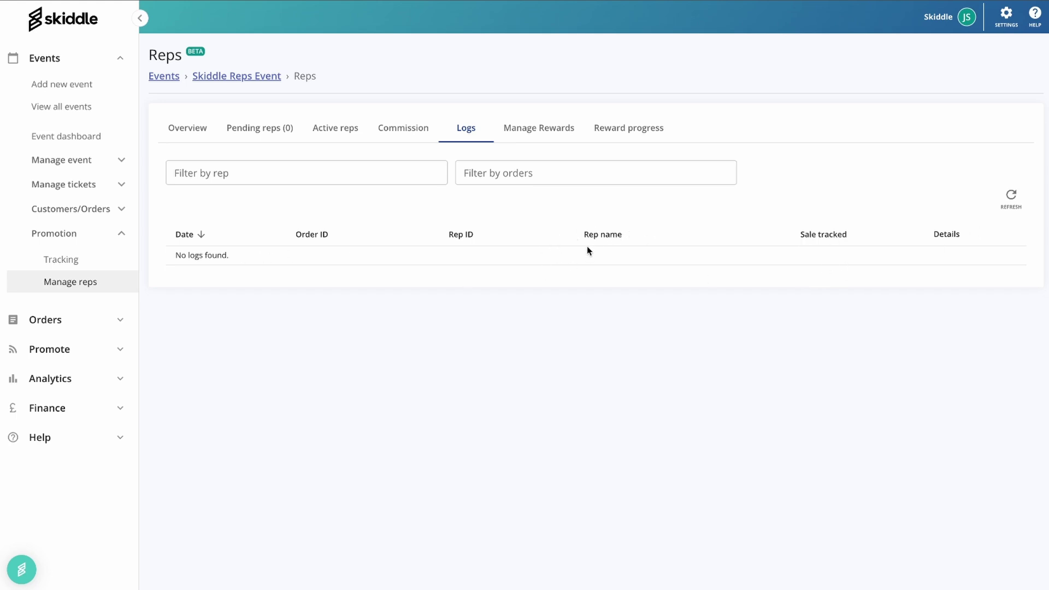
{"action": "left_click", "coordinate": [535, 130]}
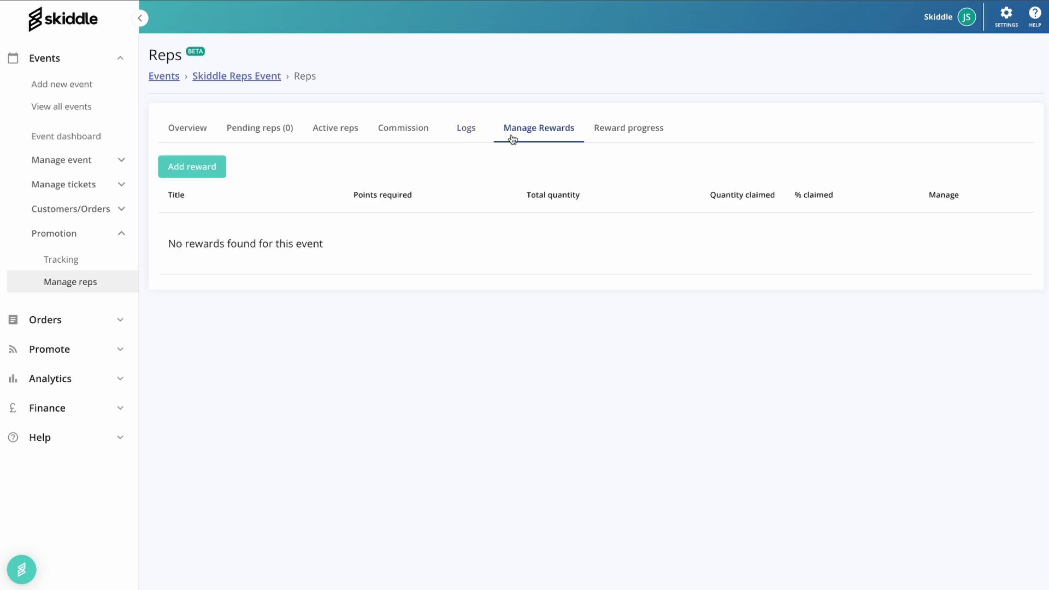
{"action": "left_click", "coordinate": [424, 132]}
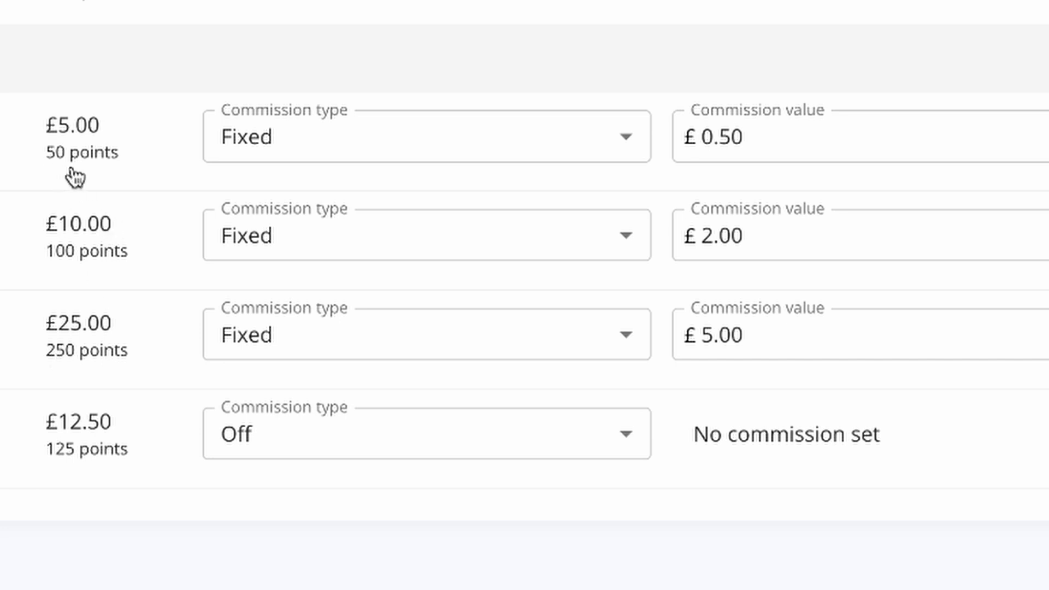
{"action": "left_click", "coordinate": [533, 129]}
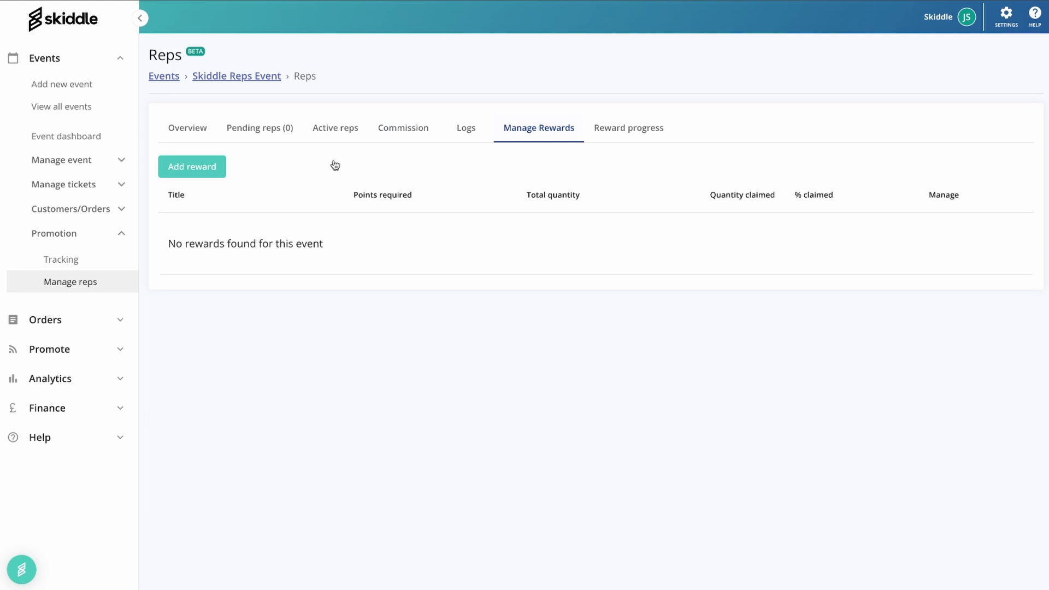
- Add reward 'Free drink upon entry' described 'Free beer at the event', 150 points, quantity 20
{"action": "left_click", "coordinate": [198, 175]}
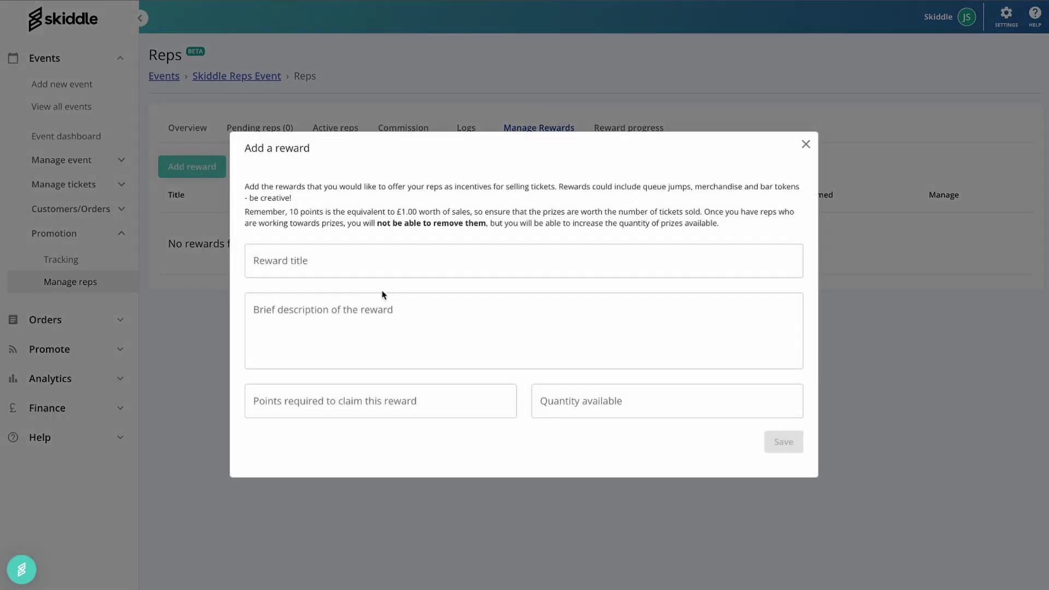
{"action": "left_click", "coordinate": [375, 260]}
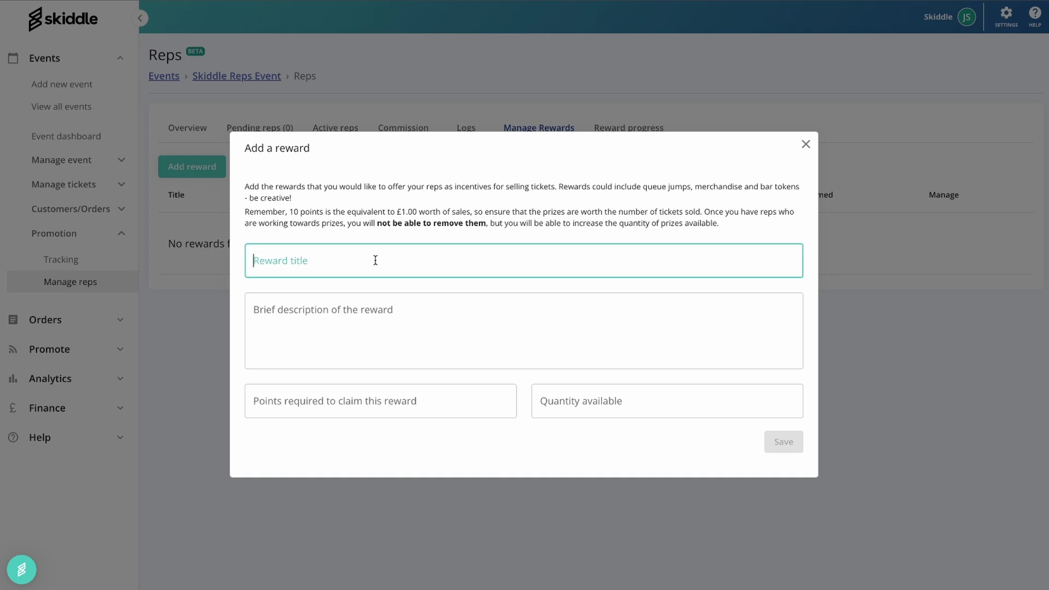
{"action": "type", "text": "Free drink upon entry"}
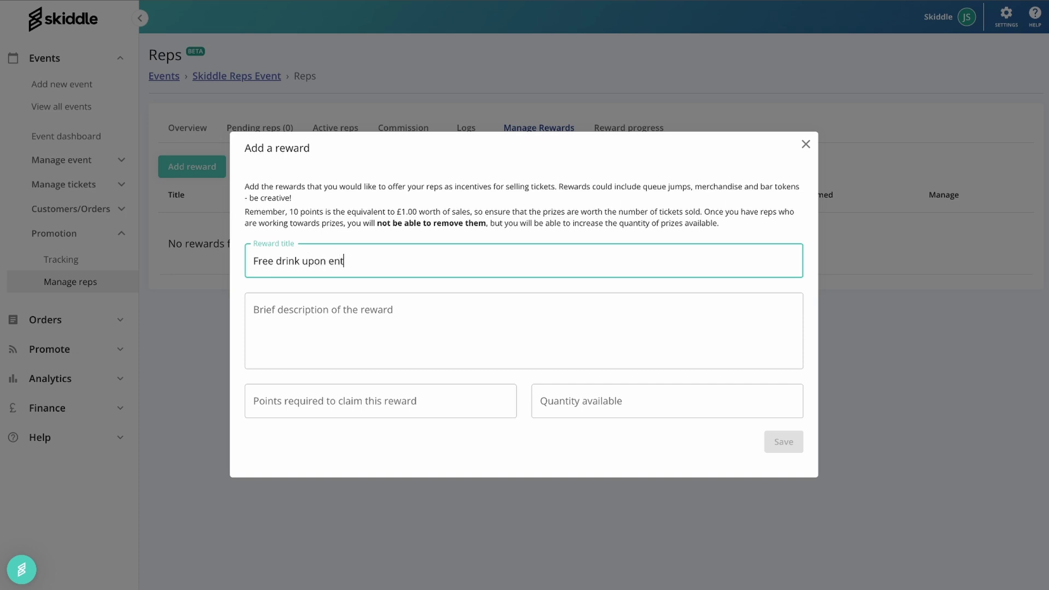
{"action": "left_click", "coordinate": [253, 309]}
{"action": "left_click", "coordinate": [368, 334]}
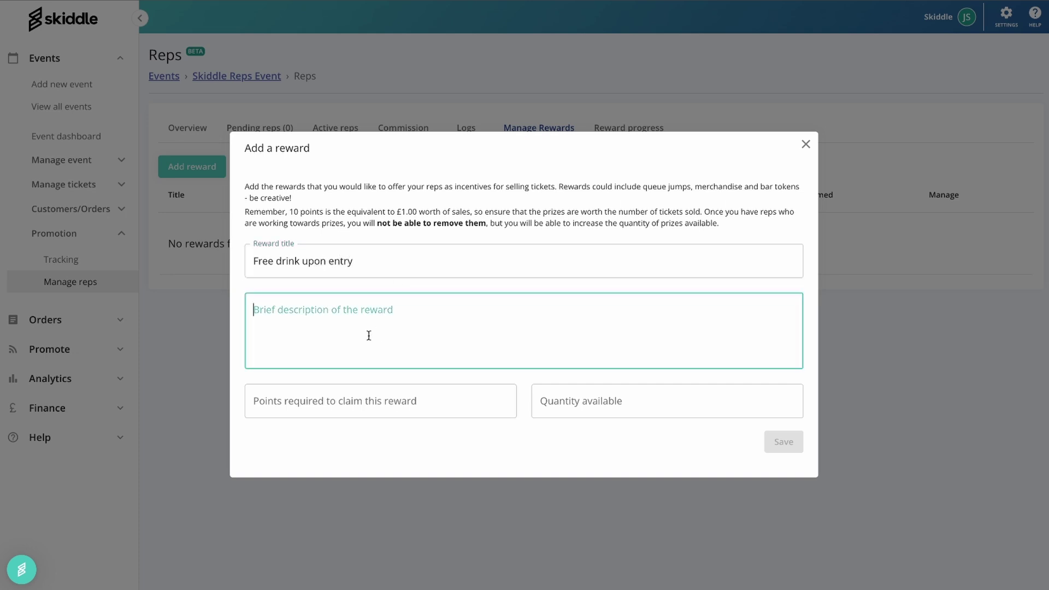
{"action": "type", "text": "Free beer "}
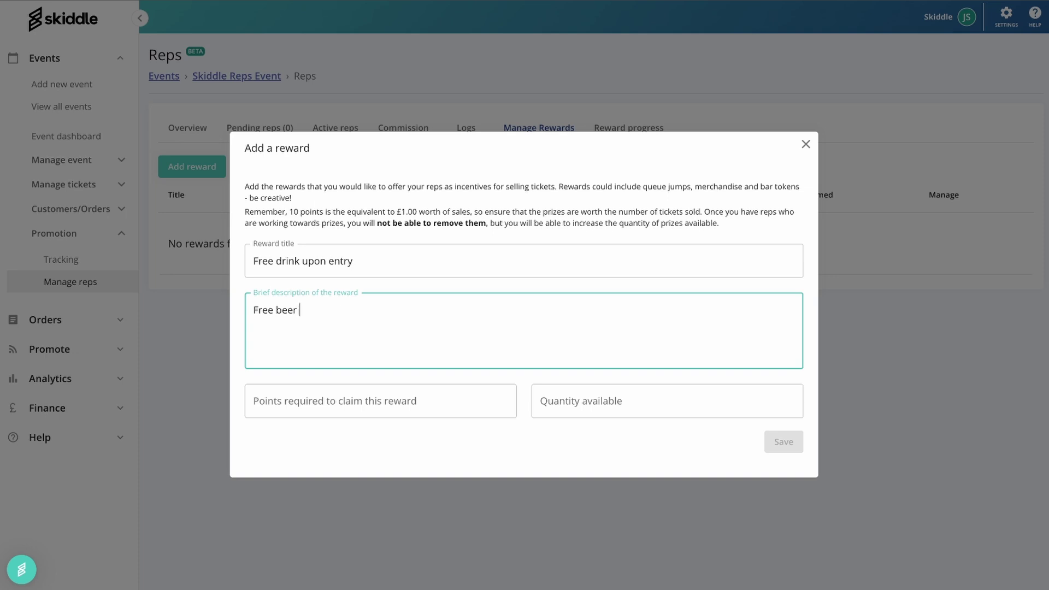
{"action": "type", "text": "at the event"}
{"action": "left_click", "coordinate": [366, 403]}
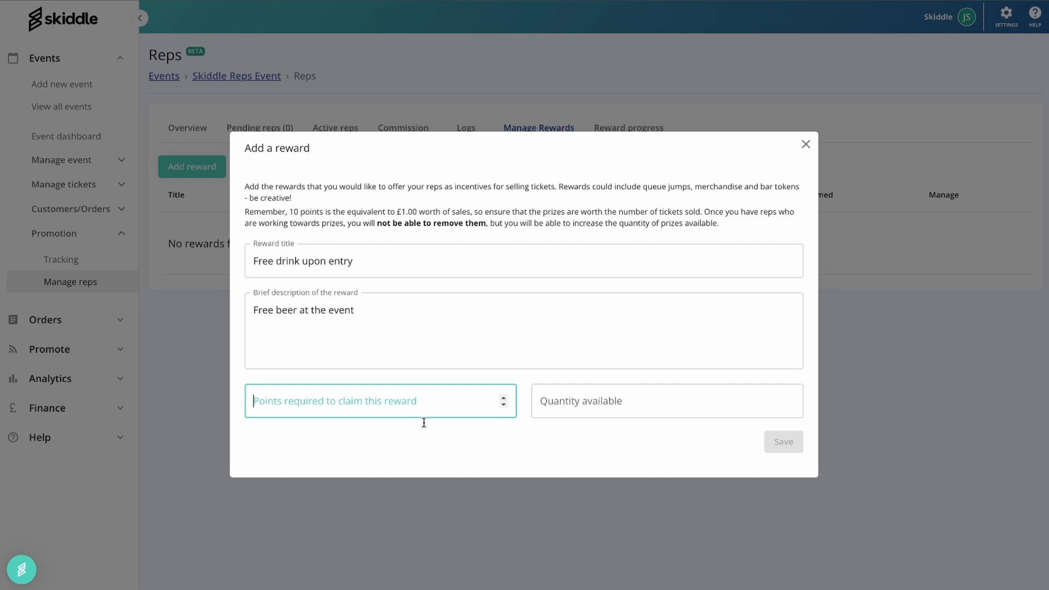
{"action": "type", "text": "150"}
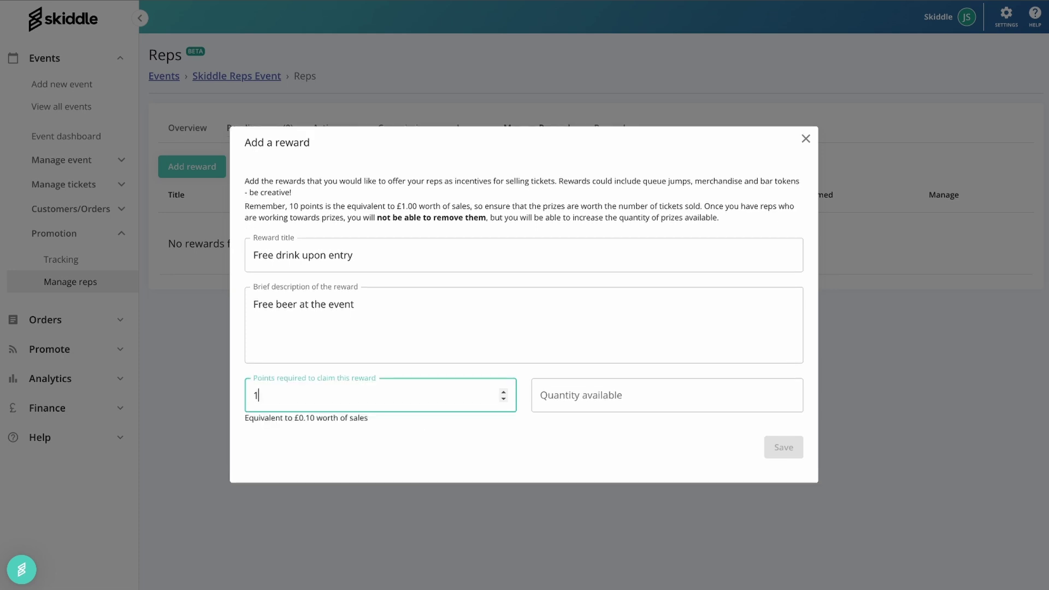
{"action": "left_click", "coordinate": [426, 425]}
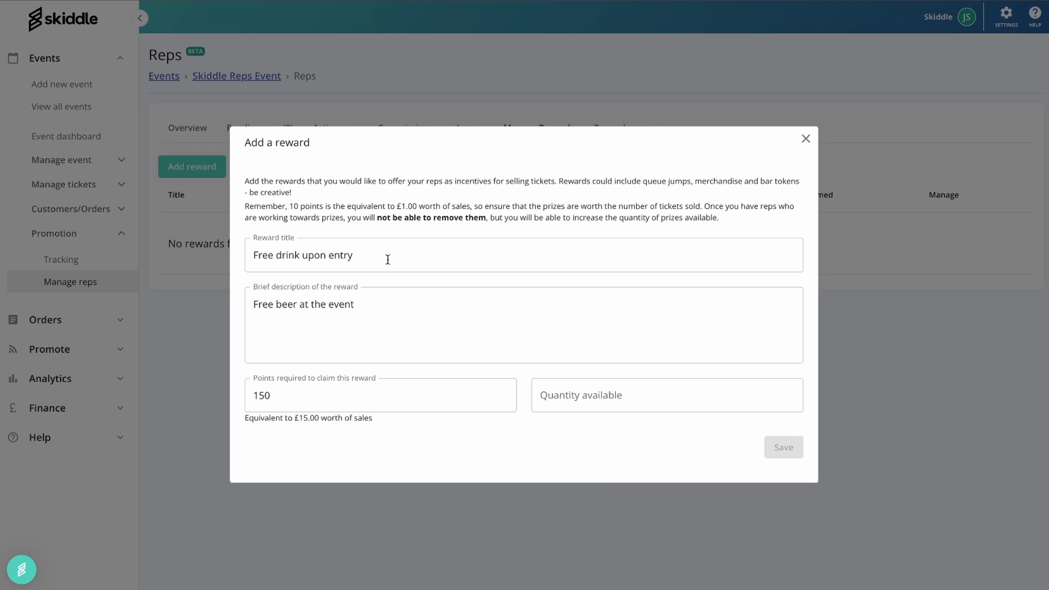
{"action": "left_click", "coordinate": [603, 393]}
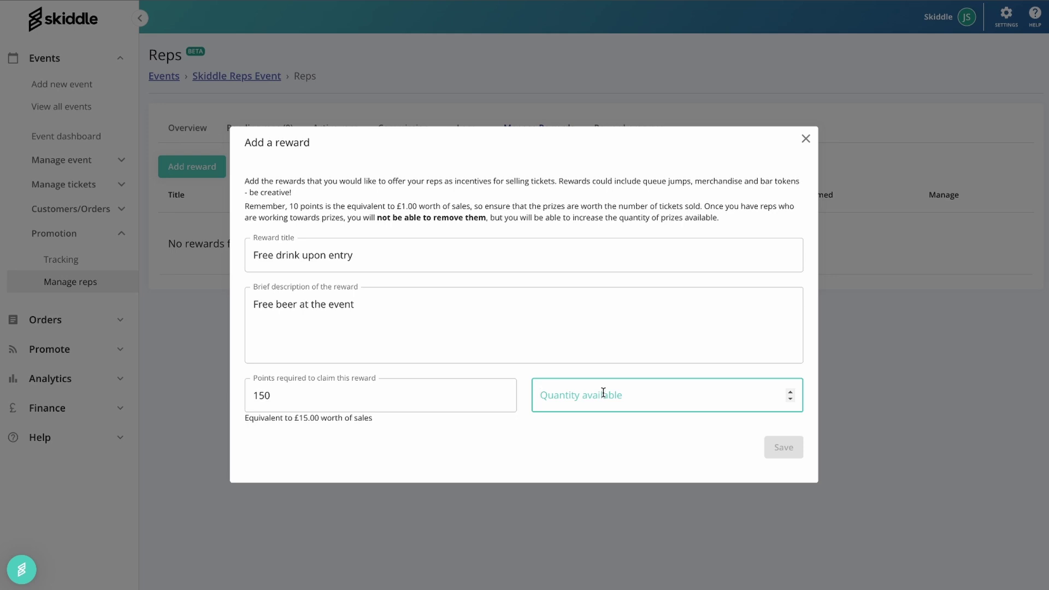
{"action": "type", "text": "20"}
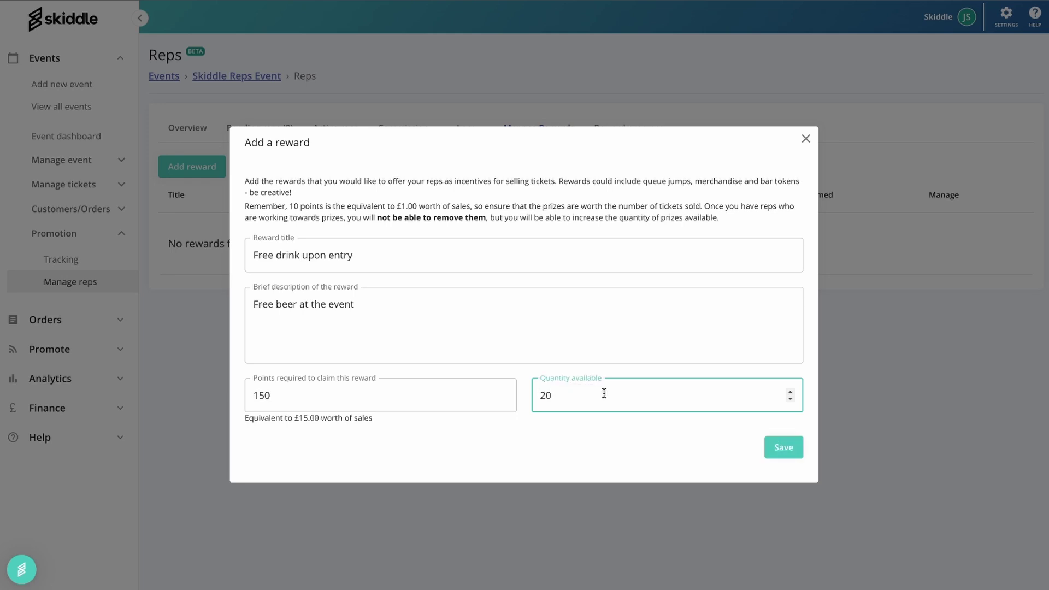
{"action": "key", "text": "Return"}
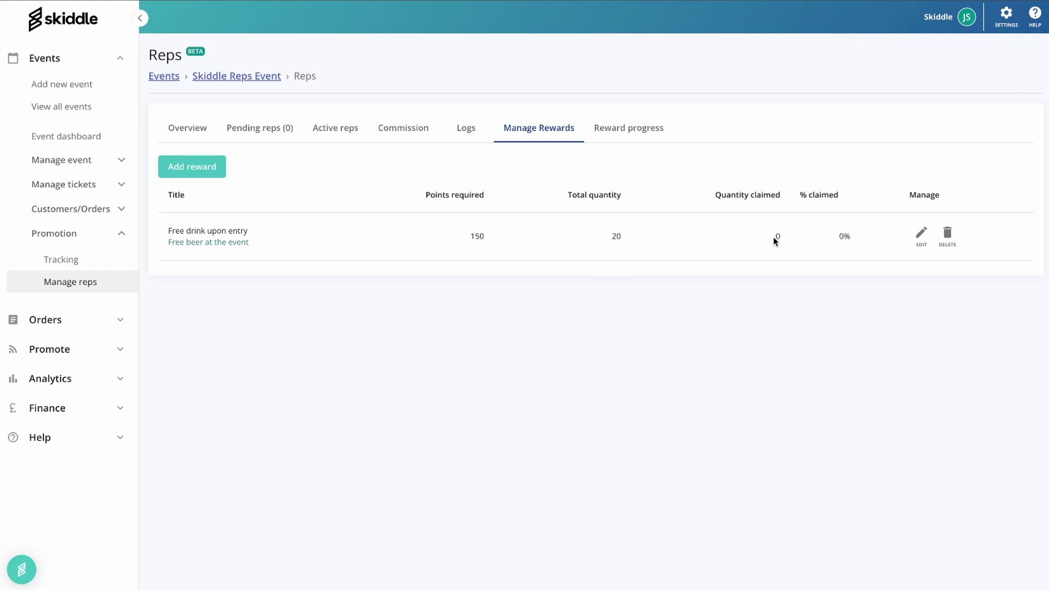
- Check Reward progress, Manage Rewards and Commission, then return to the Overview showing 4/4 commissions
{"action": "left_click", "coordinate": [617, 130]}
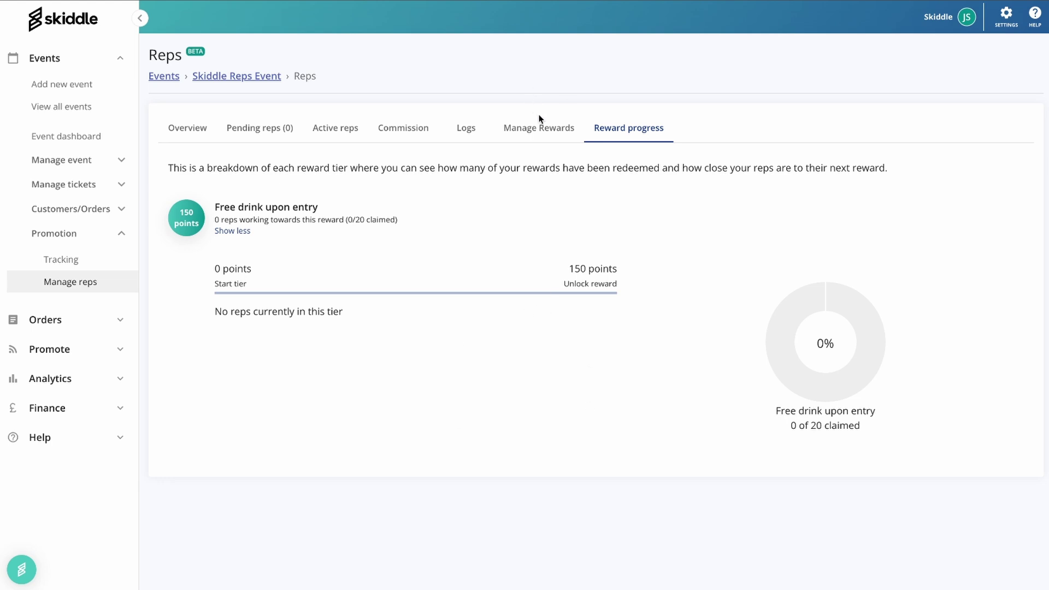
{"action": "left_click", "coordinate": [549, 129]}
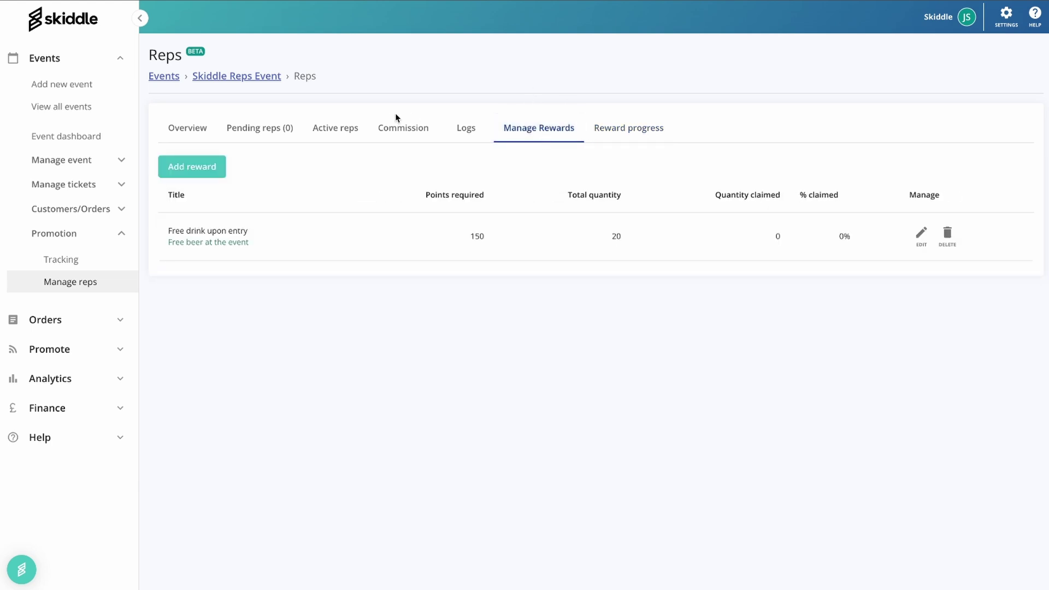
{"action": "left_click", "coordinate": [402, 127]}
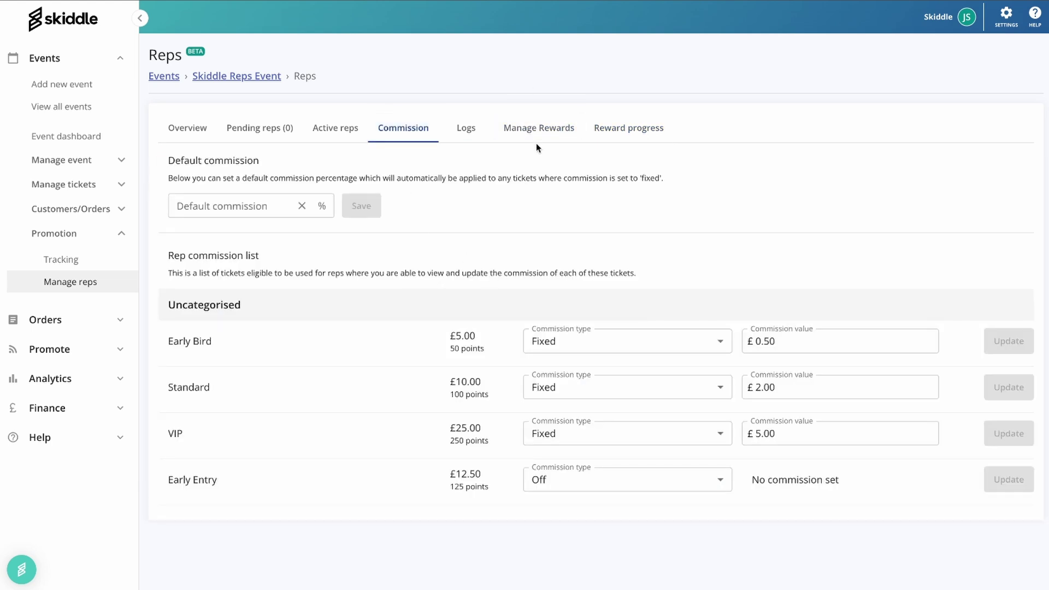
{"action": "left_click", "coordinate": [200, 130]}
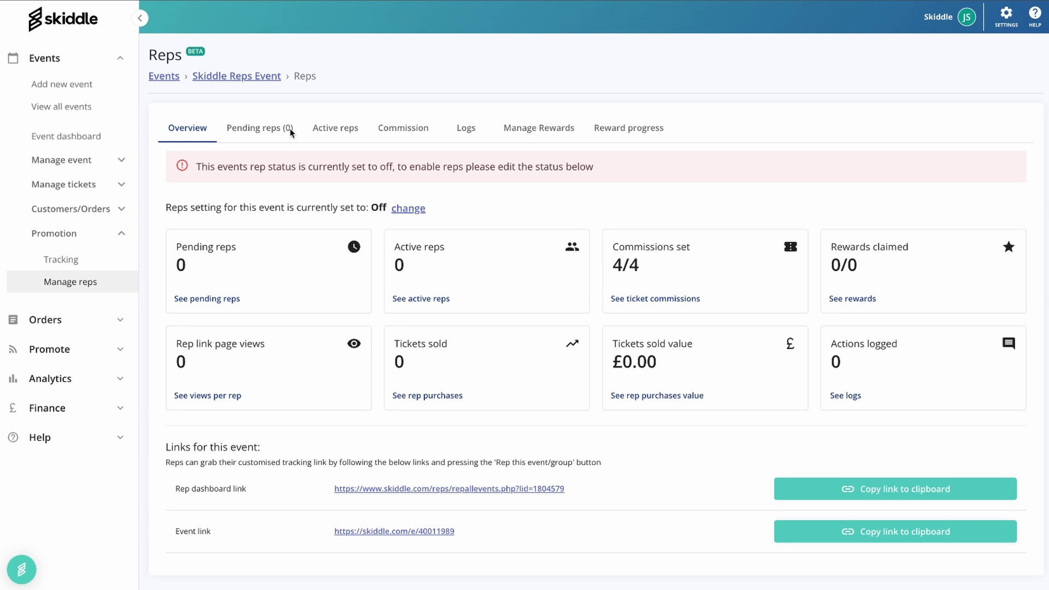
- From the Commission tab, open the 'How To: Skiddle Promotion Centre' playlist and browse the help categories
{"action": "left_click", "coordinate": [394, 129]}
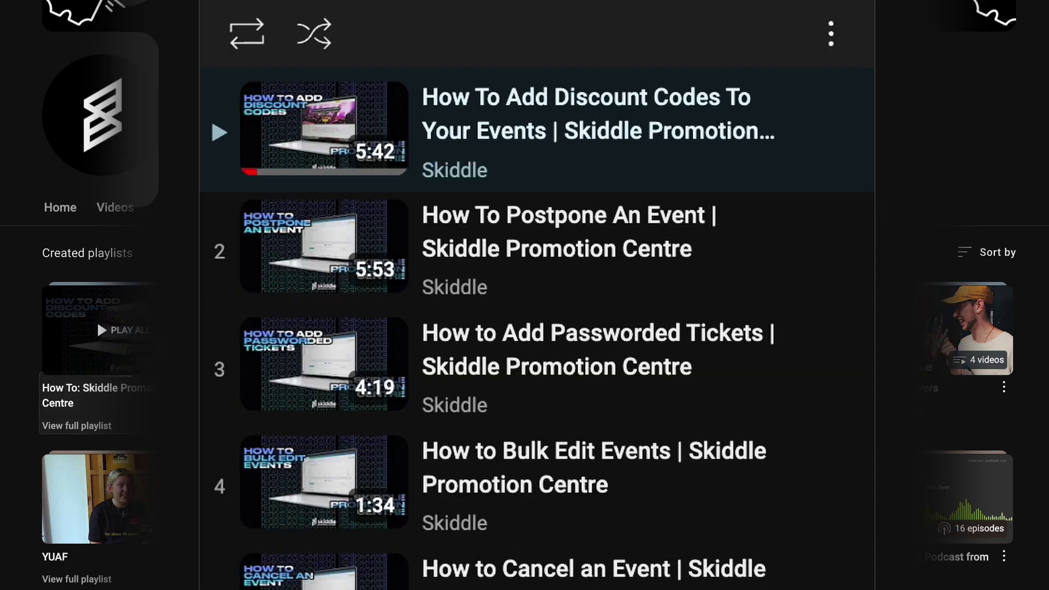
{"action": "left_click", "coordinate": [96, 320]}
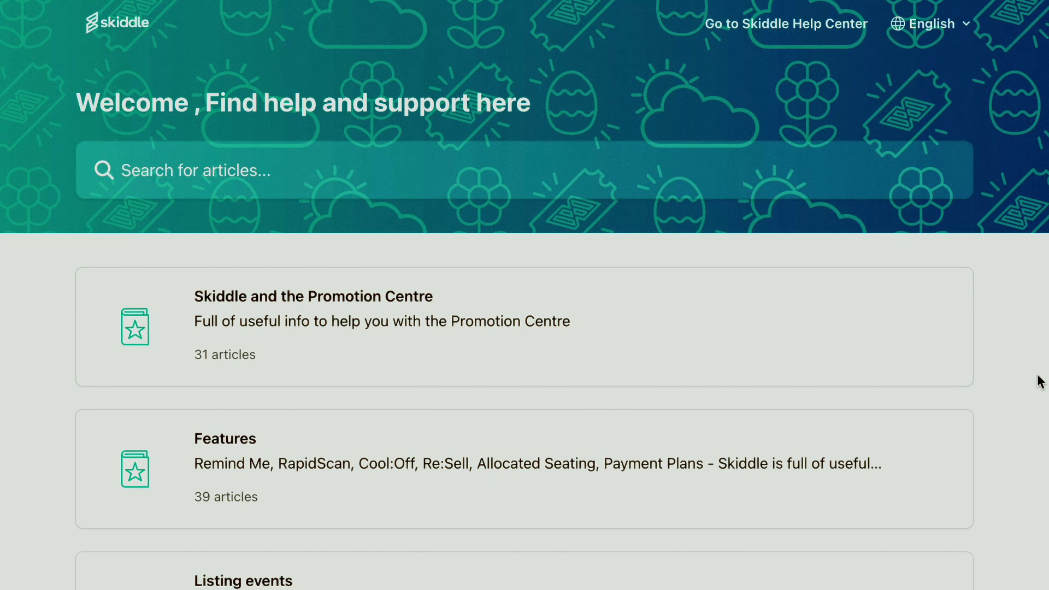
{"action": "scroll", "coordinate": [1040, 381], "scroll_direction": "down", "scroll_amount": 8}
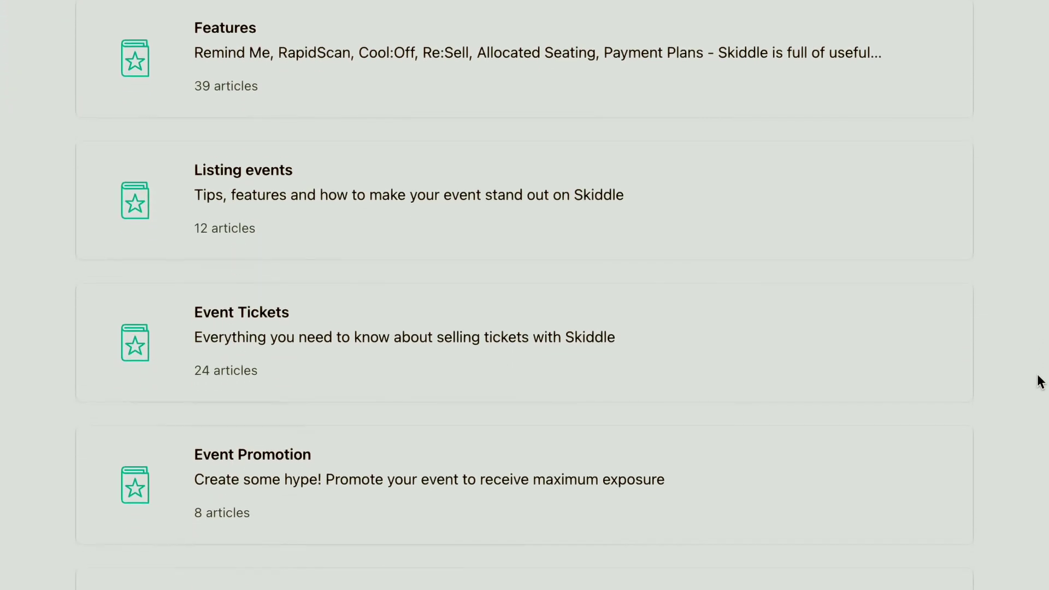